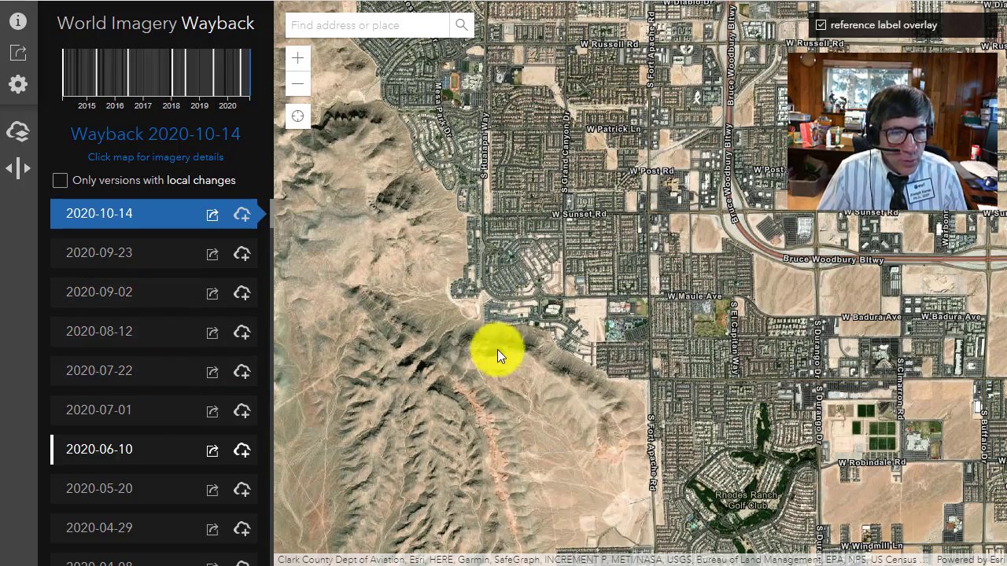
# Step through the 2020-07-22, 2020-08-12 and 2020-09-02 releases, then list only local-change versions.
pyautogui.moveTo(496, 346); pyautogui.dragTo(512, 419)
pyautogui.click(151, 377)
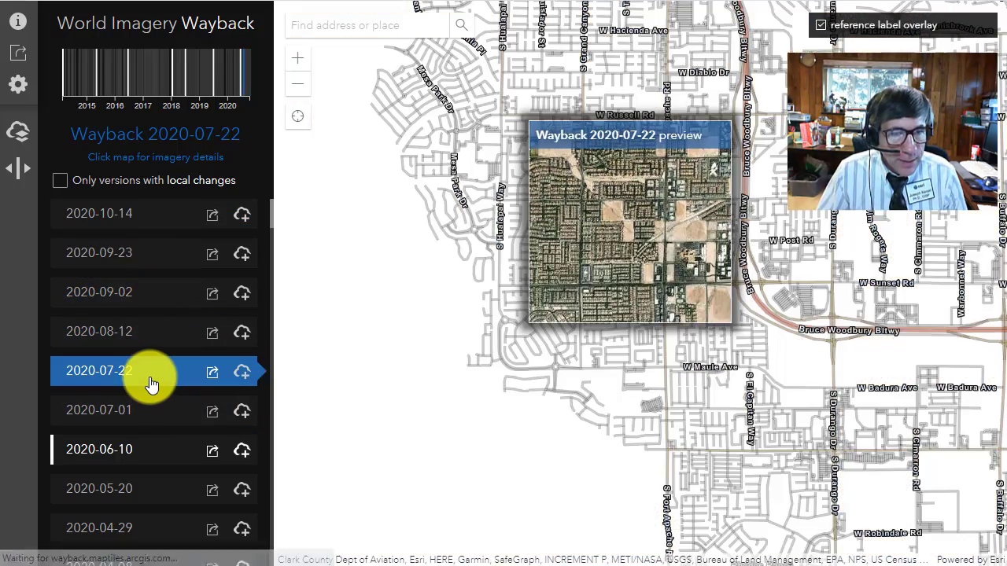
pyautogui.click(148, 334)
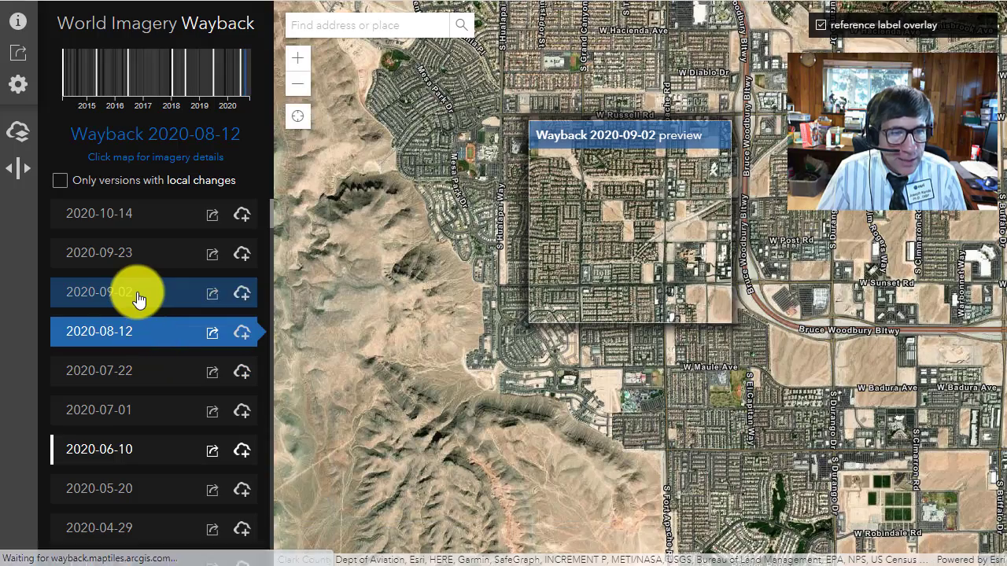
pyautogui.click(137, 297)
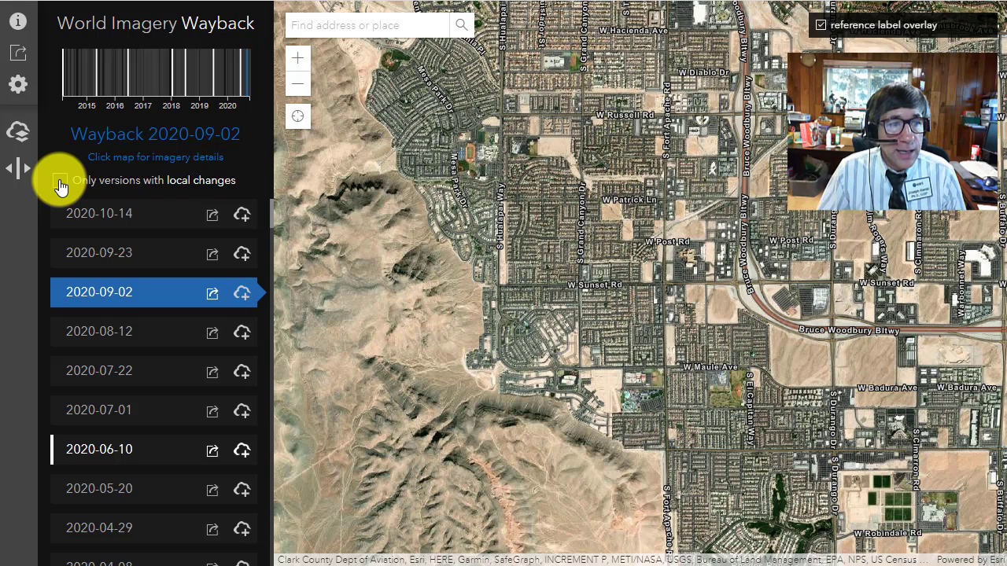
pyautogui.click(60, 182)
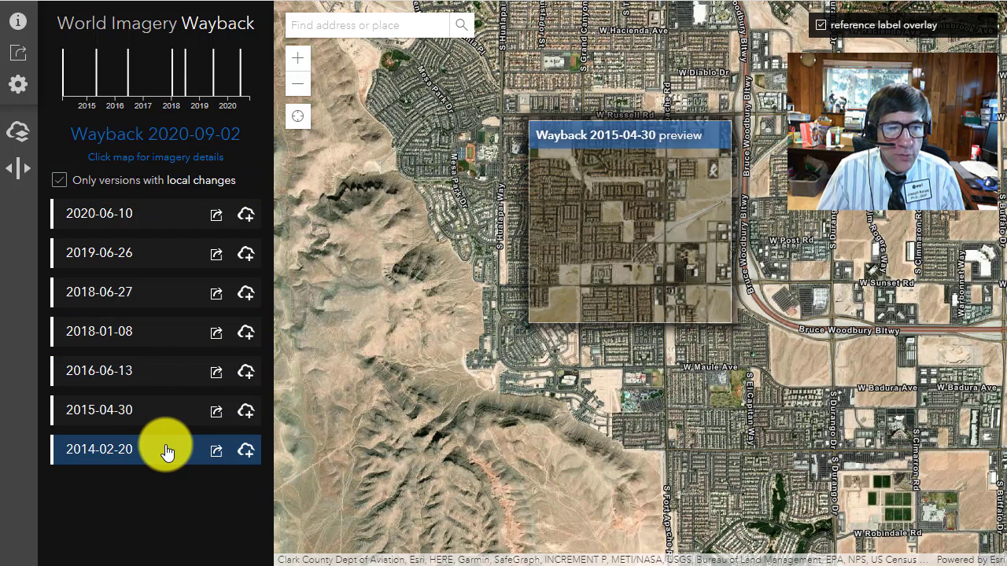
# Select 2018-01-08, then 2018-06-27, and swipe-compare it against 2014-02-20.
pyautogui.moveTo(165, 446)
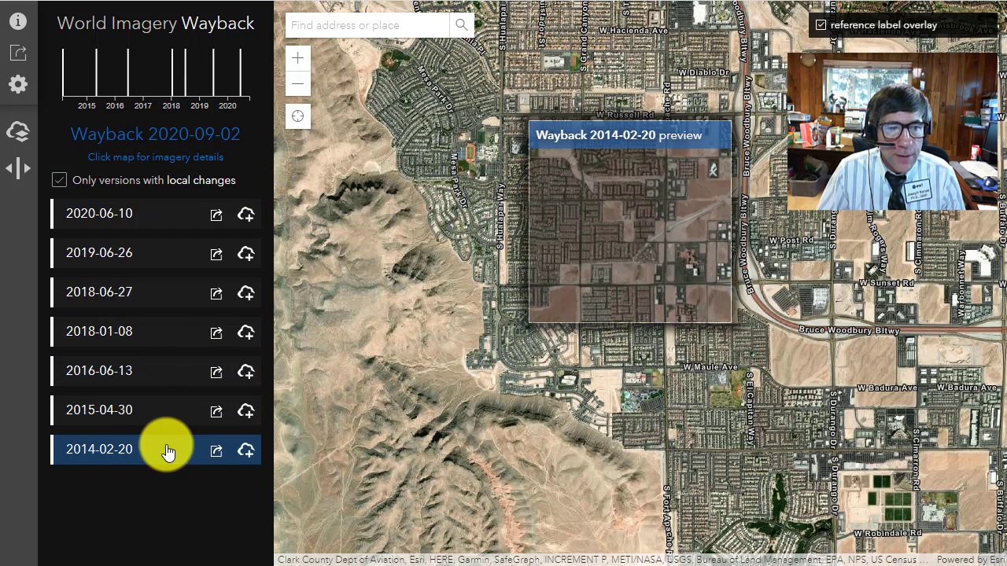
pyautogui.click(172, 332)
pyautogui.click(168, 293)
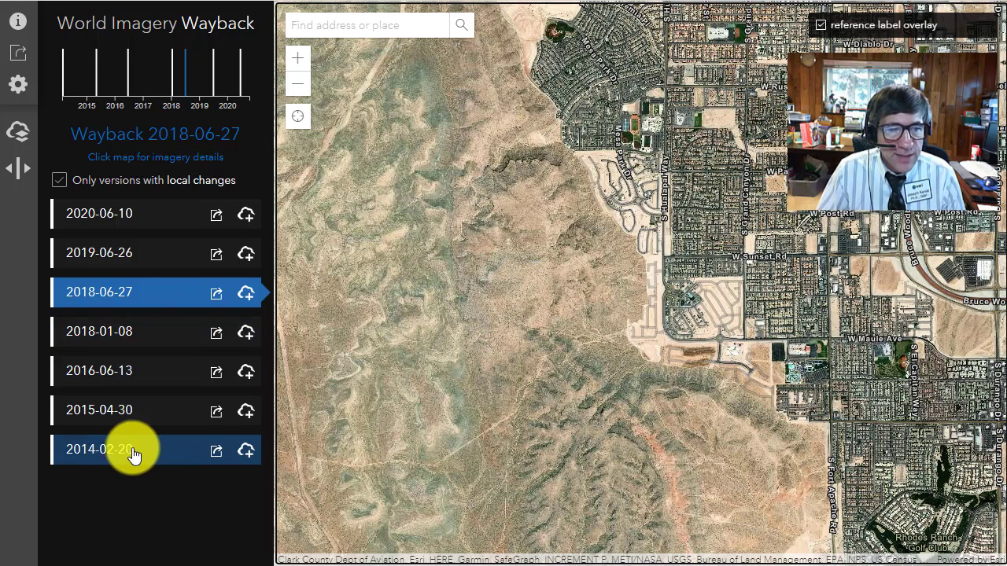
pyautogui.moveTo(132, 455)
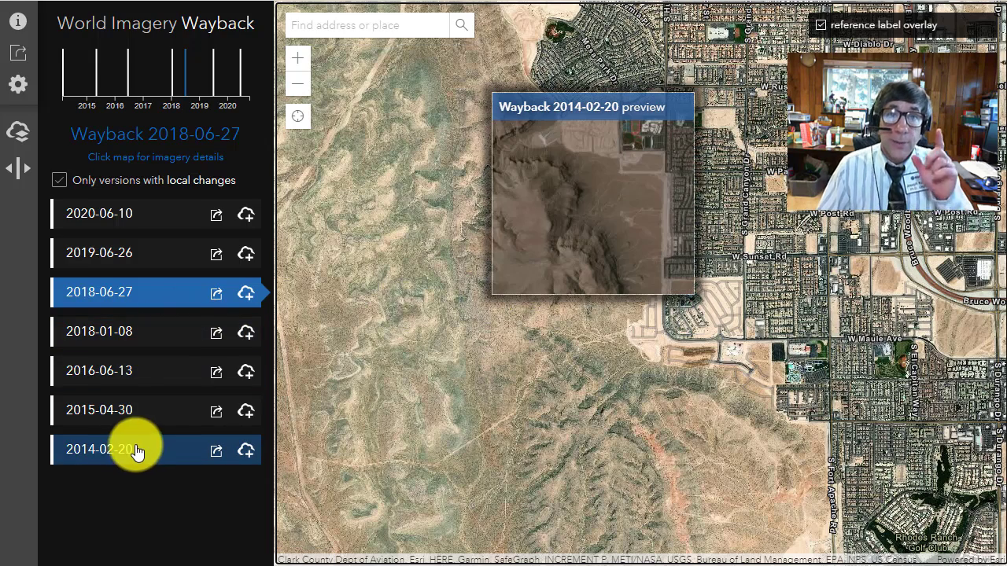
pyautogui.click(14, 171)
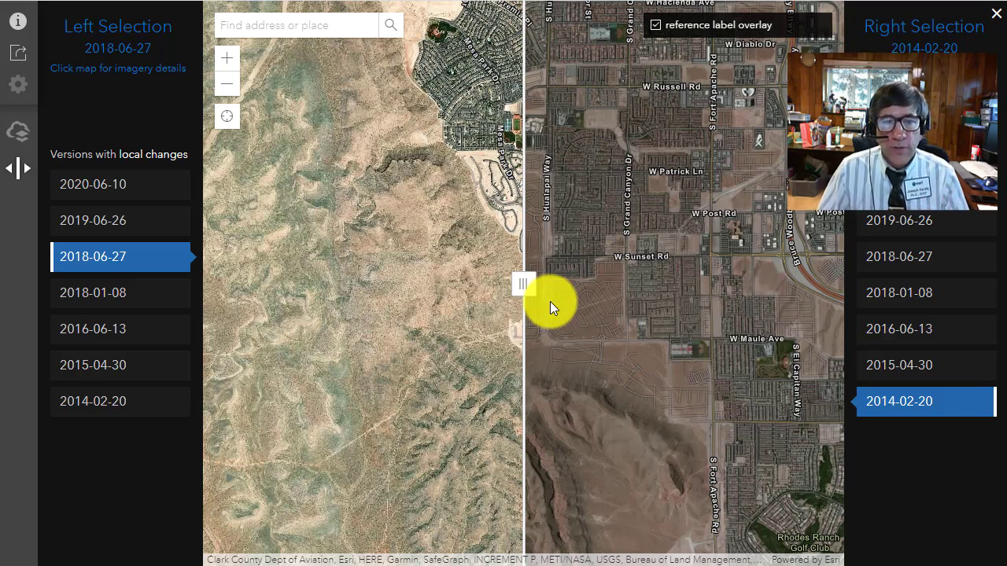
# Set the swipe's right side to 2016-06-13, after trying 2015-04-30, and shift the divider right.
pyautogui.click(902, 379)
pyautogui.click(907, 403)
pyautogui.click(897, 337)
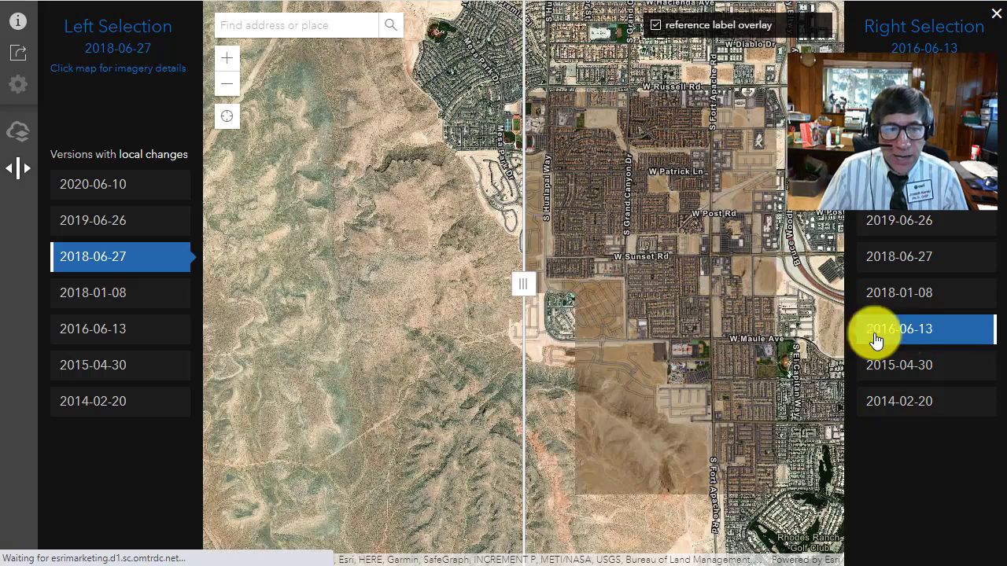
pyautogui.moveTo(523, 283); pyautogui.dragTo(631, 284)
# Zoom in and out while sweeping the swipe divider back and forth across the subdivision.
pyautogui.scroll(1, 572, 308)
pyautogui.scroll(-1, 598, 295)
pyautogui.scroll(2, 532, 288)
pyautogui.scroll(-1, 519, 303)
pyautogui.moveTo(631, 285); pyautogui.dragTo(485, 357)
pyautogui.moveTo(626, 368); pyautogui.dragTo(609, 378)
pyautogui.scroll(1, 606, 378)
pyautogui.moveTo(645, 288); pyautogui.dragTo(429, 308)
pyautogui.scroll(-2, 675, 313)
# Pan and zoom to the Durango Dr and Beltway interchange, sweeping the divider across it.
pyautogui.moveTo(714, 280); pyautogui.dragTo(548, 371)
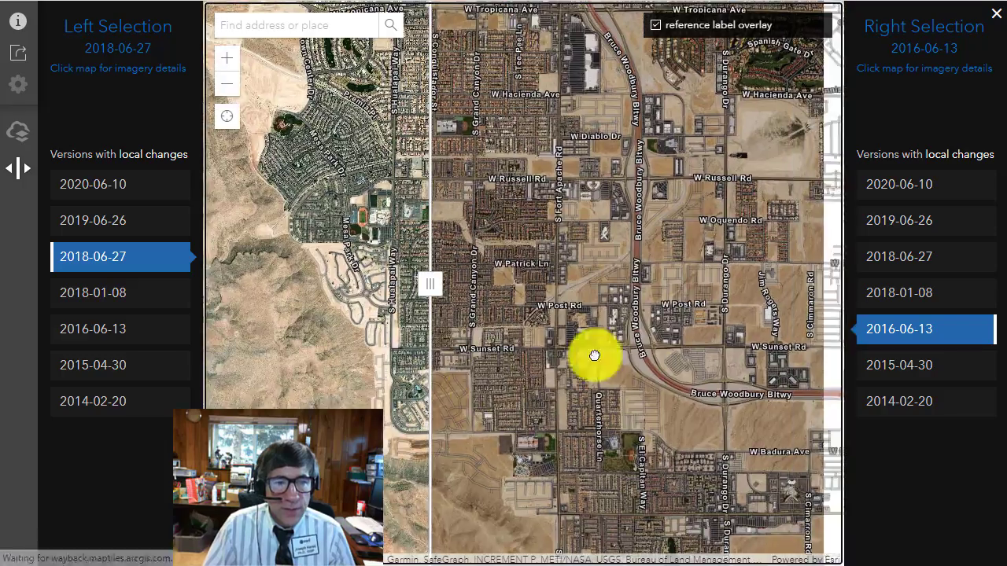
pyautogui.moveTo(557, 292); pyautogui.dragTo(386, 252)
pyautogui.scroll(1, 386, 252)
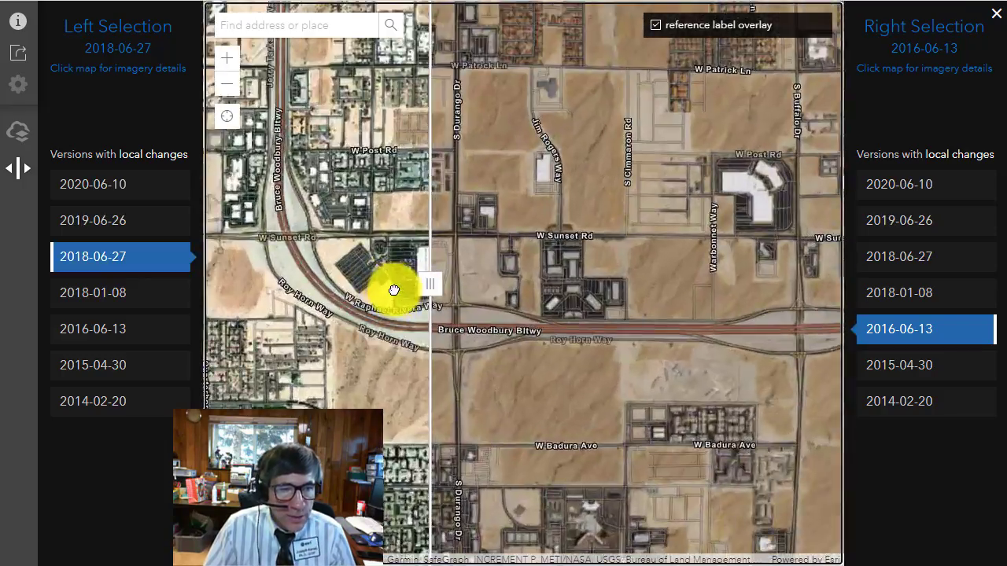
pyautogui.scroll(1, 393, 290)
pyautogui.moveTo(430, 290); pyautogui.dragTo(523, 350)
# Drag the swipe divider over the IKEA store to reveal its site in the 2016 imagery.
pyautogui.moveTo(386, 386); pyautogui.dragTo(449, 377)
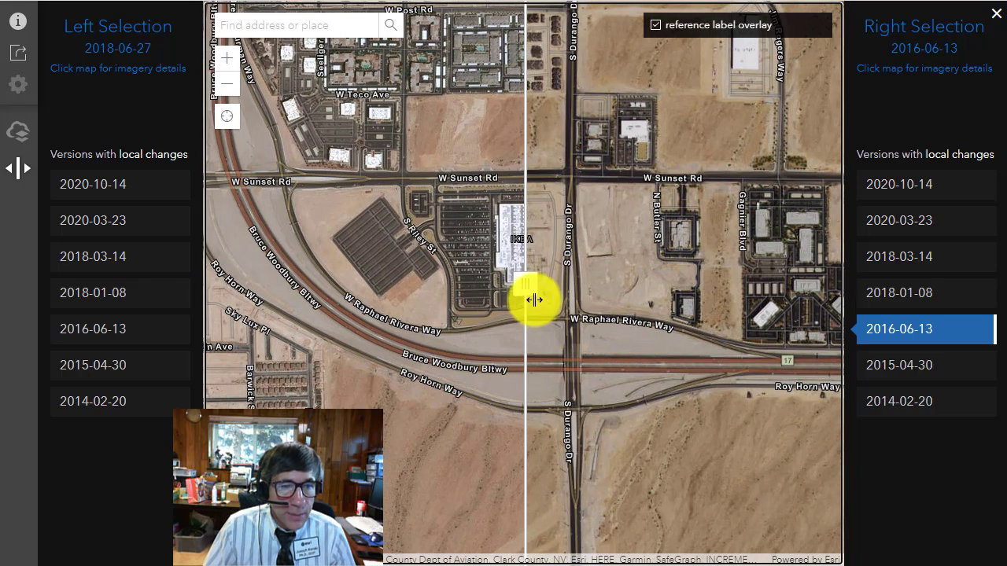
pyautogui.moveTo(524, 288); pyautogui.dragTo(528, 344)
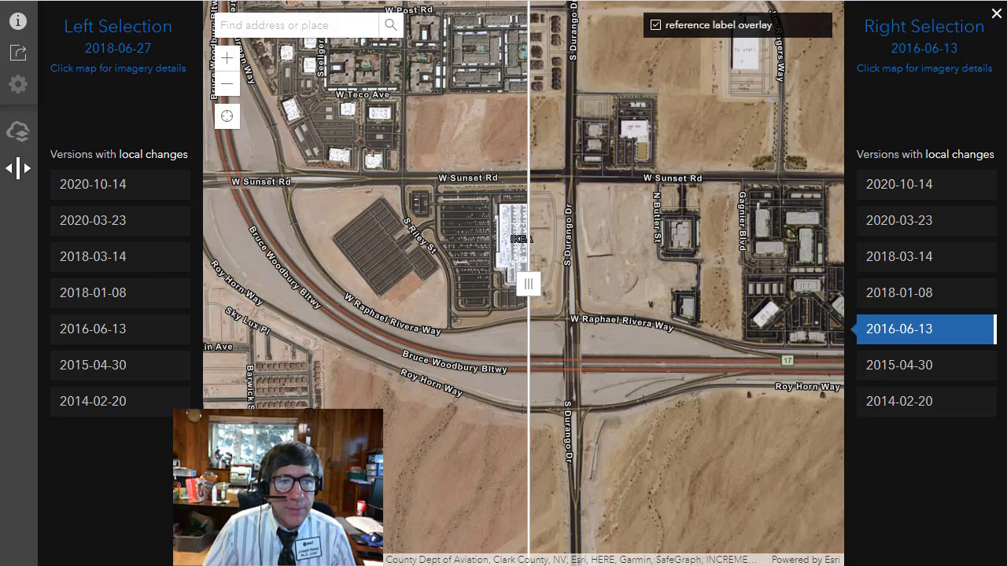
# Pan across Las Vegas to Lake Mead, sweeping the divider toward Goat Island and Boulder Harbor.
pyautogui.scroll(-5, 622, 276)
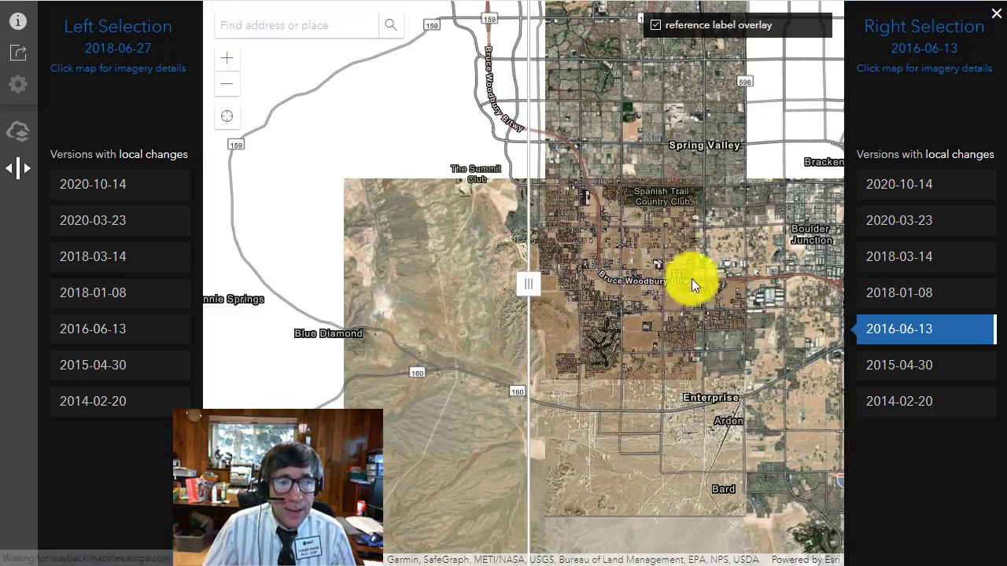
pyautogui.moveTo(690, 281); pyautogui.dragTo(416, 307)
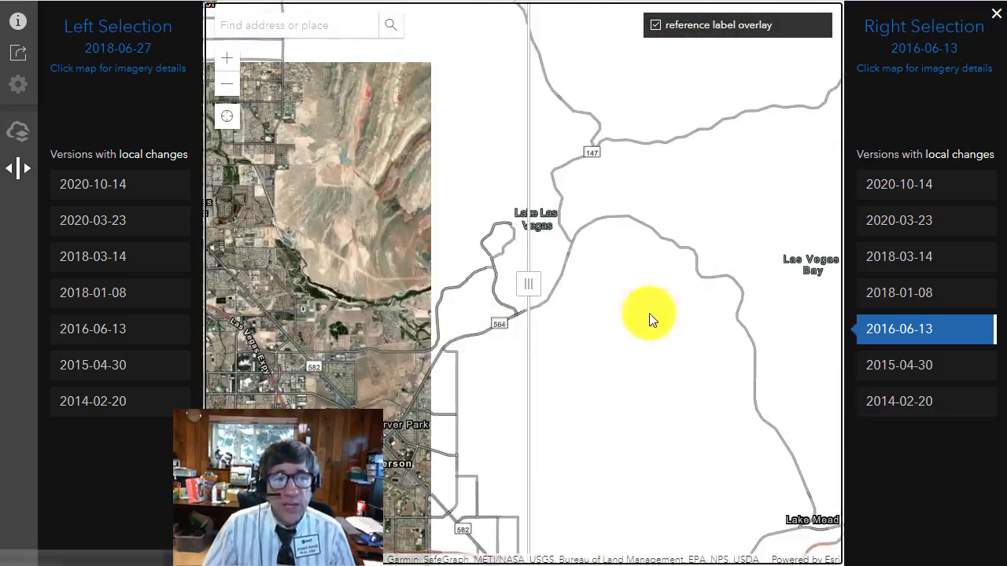
pyautogui.moveTo(650, 317); pyautogui.dragTo(391, 263)
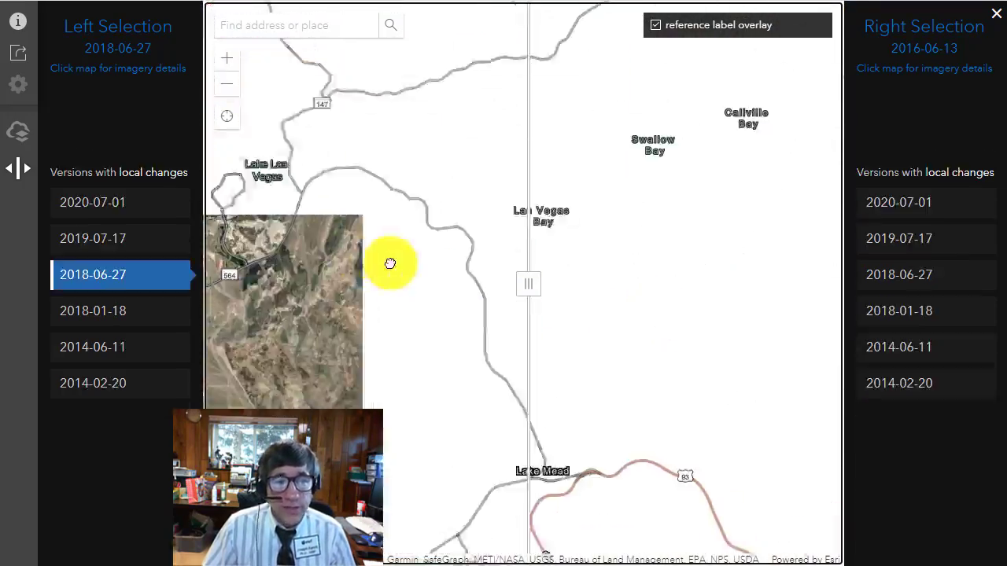
pyautogui.moveTo(521, 276); pyautogui.dragTo(462, 315)
pyautogui.scroll(1, 538, 429)
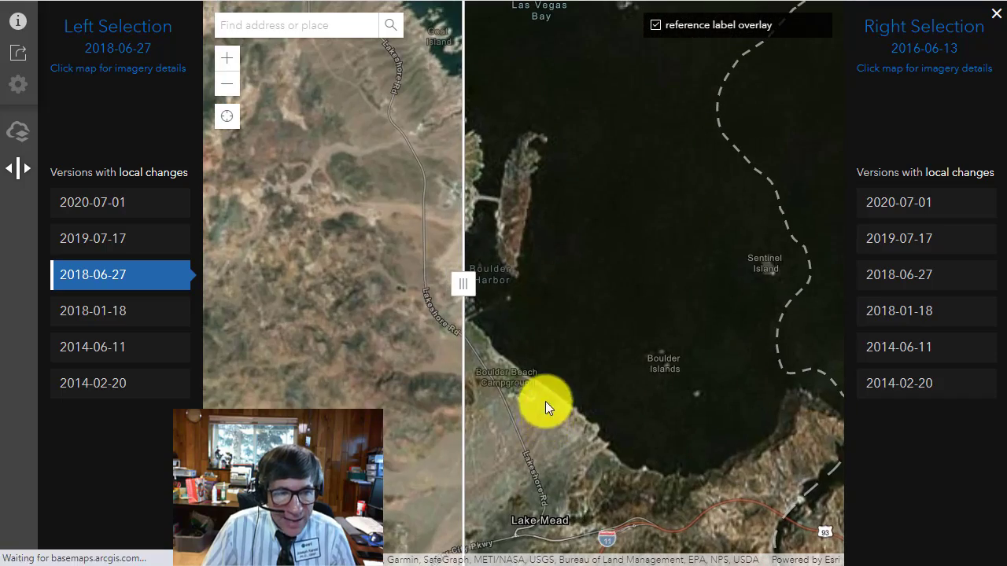
pyautogui.moveTo(640, 452); pyautogui.dragTo(595, 412)
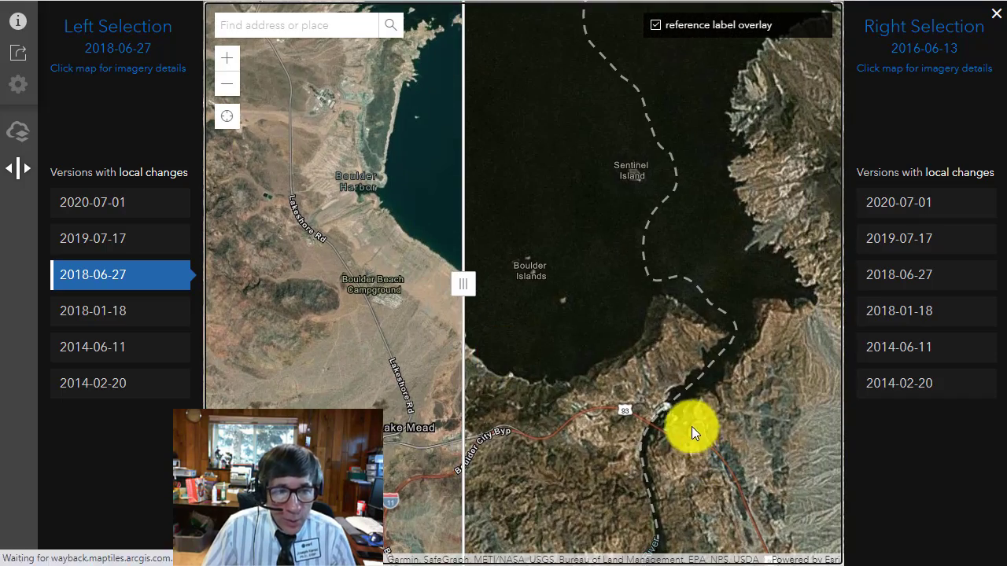
pyautogui.moveTo(592, 242); pyautogui.dragTo(803, 532)
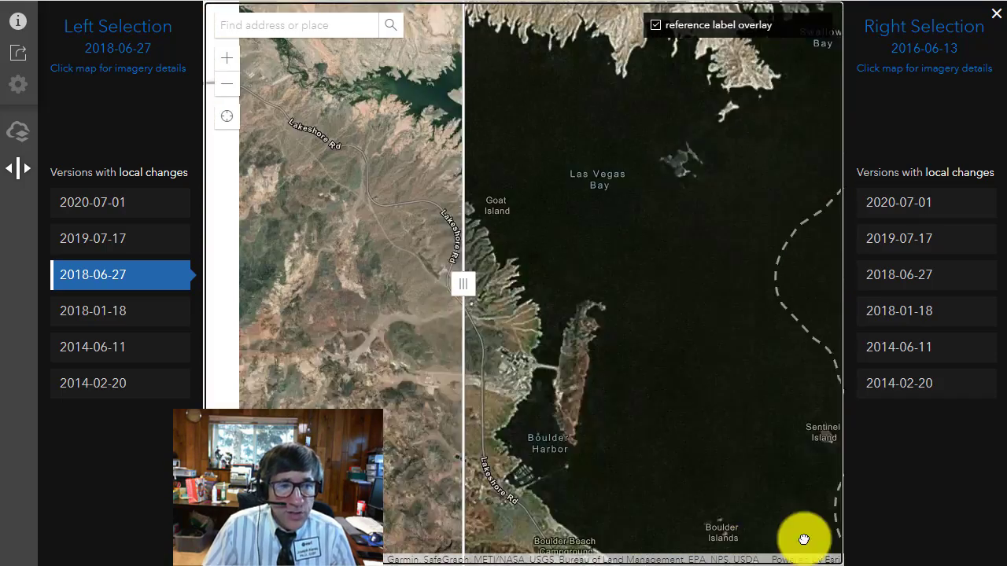
pyautogui.moveTo(365, 215)
pyautogui.mouseDown()
pyautogui.moveTo(414, 287)
pyautogui.moveTo(597, 303)
pyautogui.moveTo(504, 312)
pyautogui.moveTo(719, 338)
pyautogui.moveTo(514, 328)
pyautogui.moveTo(636, 337)
pyautogui.moveTo(519, 331)
pyautogui.moveTo(532, 331)
pyautogui.mouseUp()
# Show the 2016-06-13 capture details and adjust the divider between the 2018 and 2016 imagery.
pyautogui.click(694, 331)
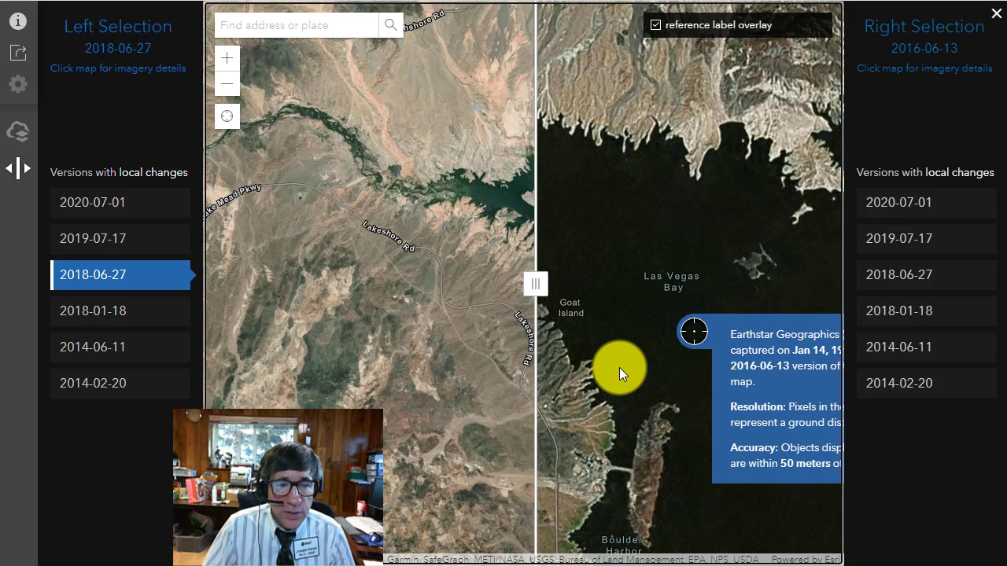
pyautogui.moveTo(612, 356); pyautogui.dragTo(540, 350)
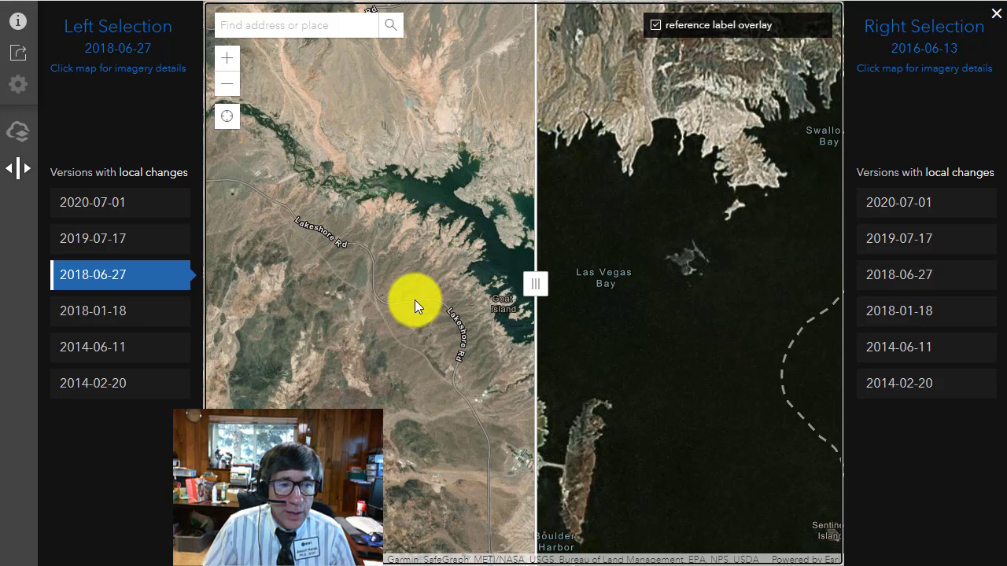
pyautogui.moveTo(535, 283); pyautogui.dragTo(620, 364)
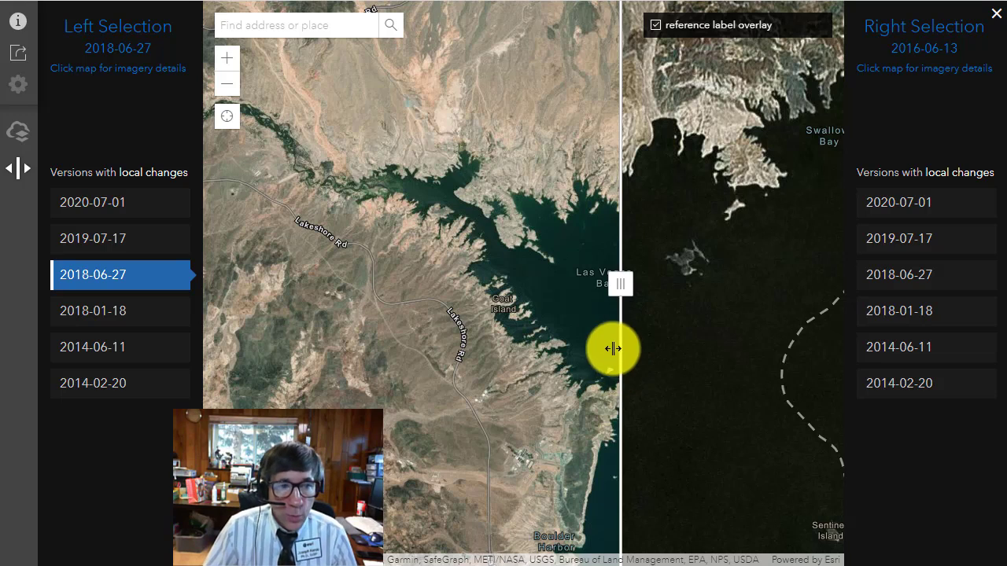
pyautogui.moveTo(611, 287); pyautogui.dragTo(595, 339)
# Sweep the divider over Las Vegas Bay, switch the left side to 2019-07-17, and view its details.
pyautogui.moveTo(517, 354); pyautogui.dragTo(596, 427)
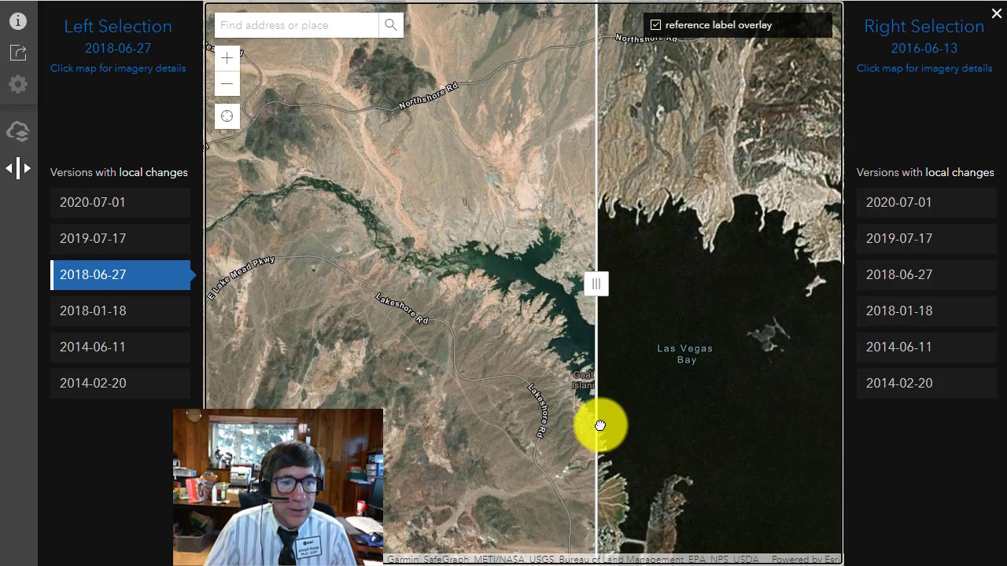
pyautogui.moveTo(595, 285); pyautogui.dragTo(659, 383)
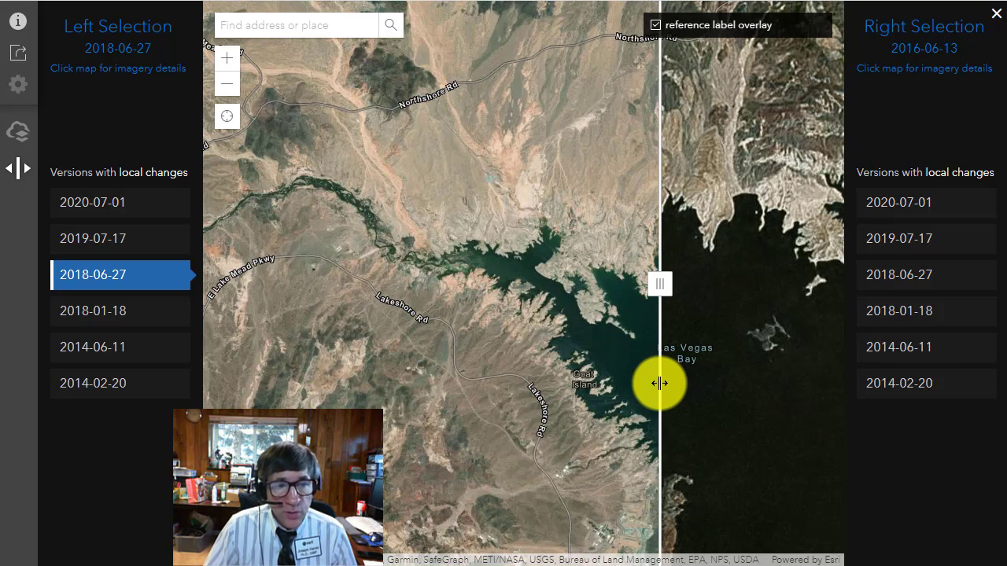
pyautogui.click(138, 249)
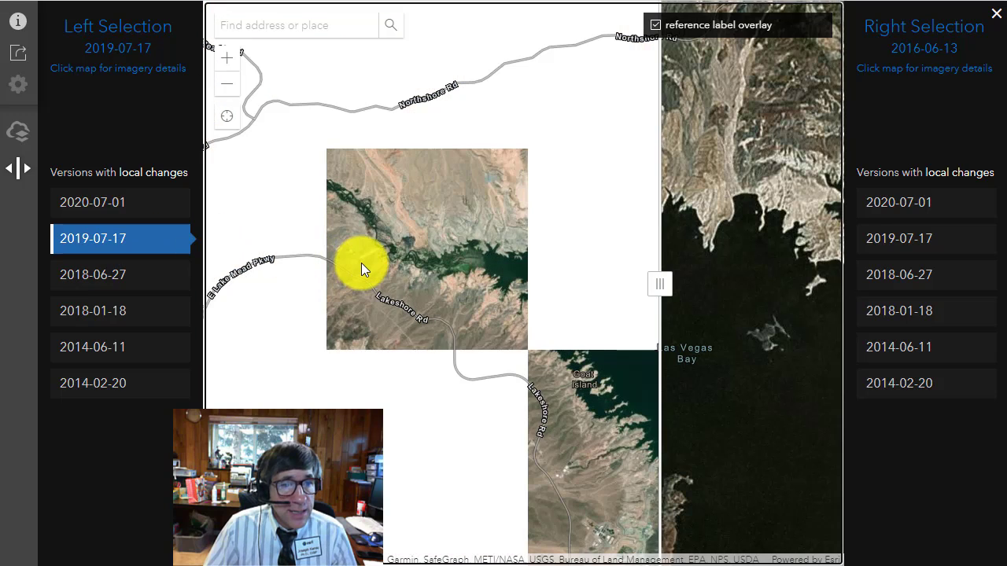
pyautogui.click(363, 263)
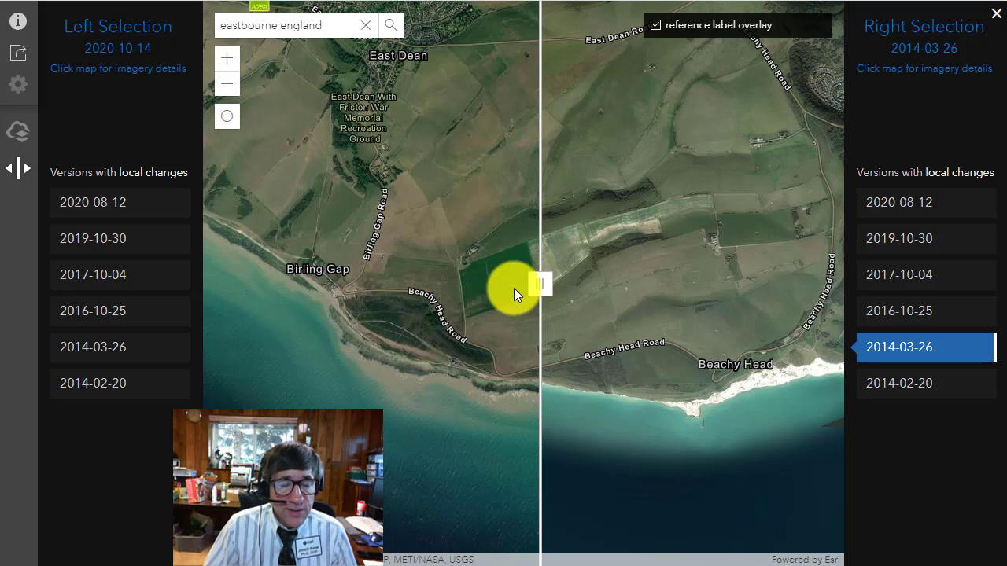
# Zoom in and center Birling Gap, placing the swipe divider over it.
pyautogui.moveTo(538, 286); pyautogui.dragTo(426, 335)
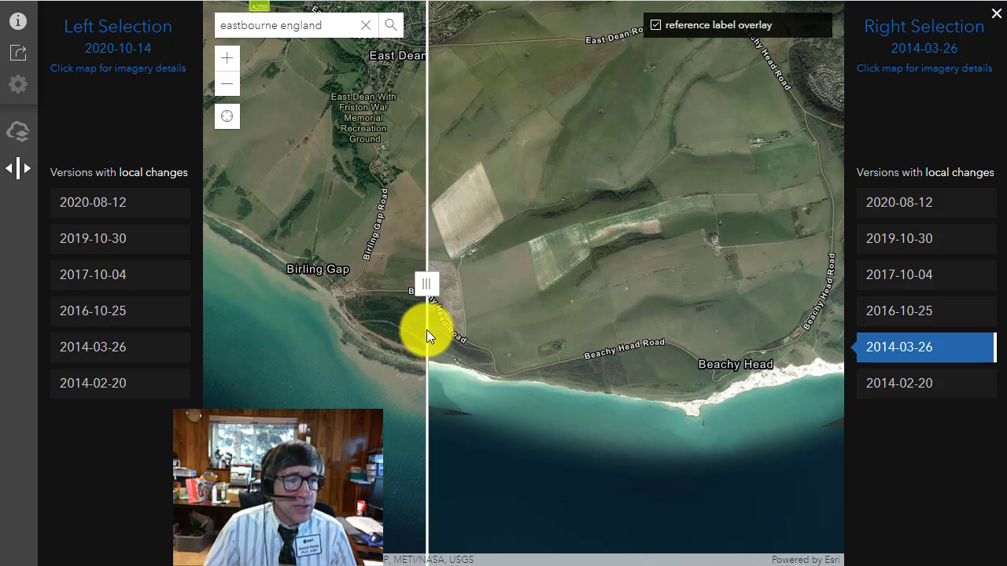
pyautogui.scroll(1, 341, 337)
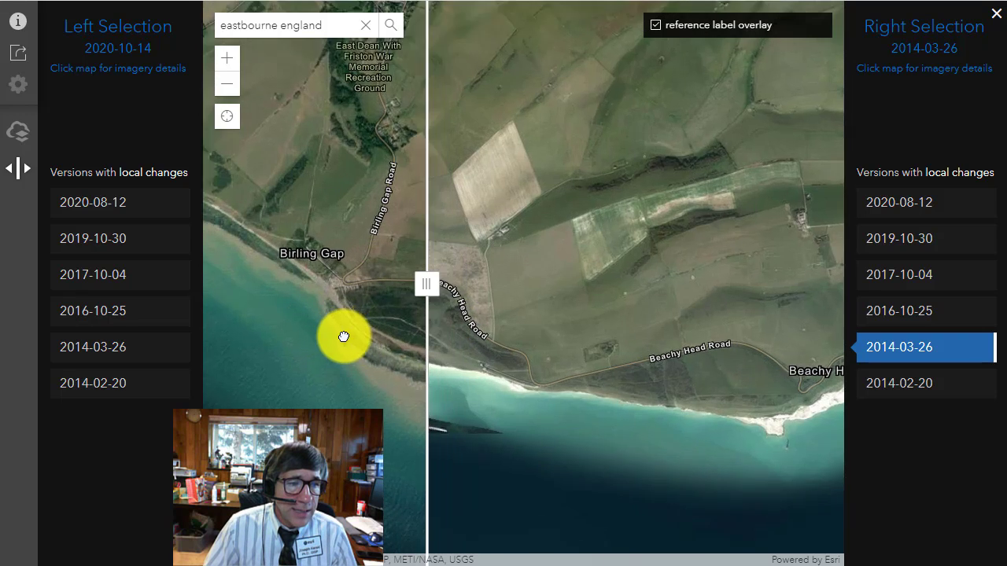
pyautogui.moveTo(429, 286); pyautogui.dragTo(315, 281)
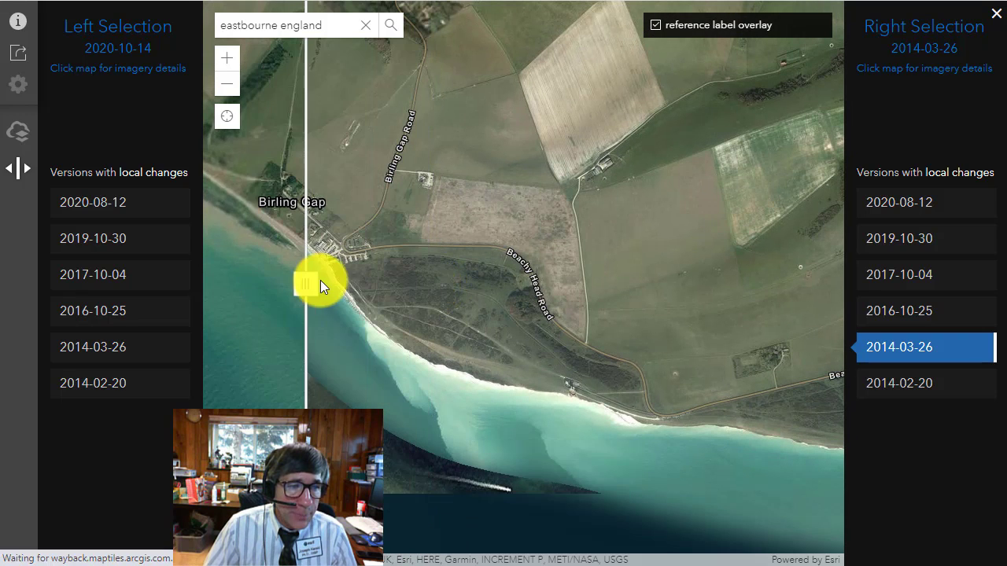
pyautogui.scroll(1, 326, 279)
pyautogui.moveTo(470, 302); pyautogui.dragTo(568, 346)
pyautogui.moveTo(306, 279); pyautogui.dragTo(538, 344)
pyautogui.scroll(2, 594, 356)
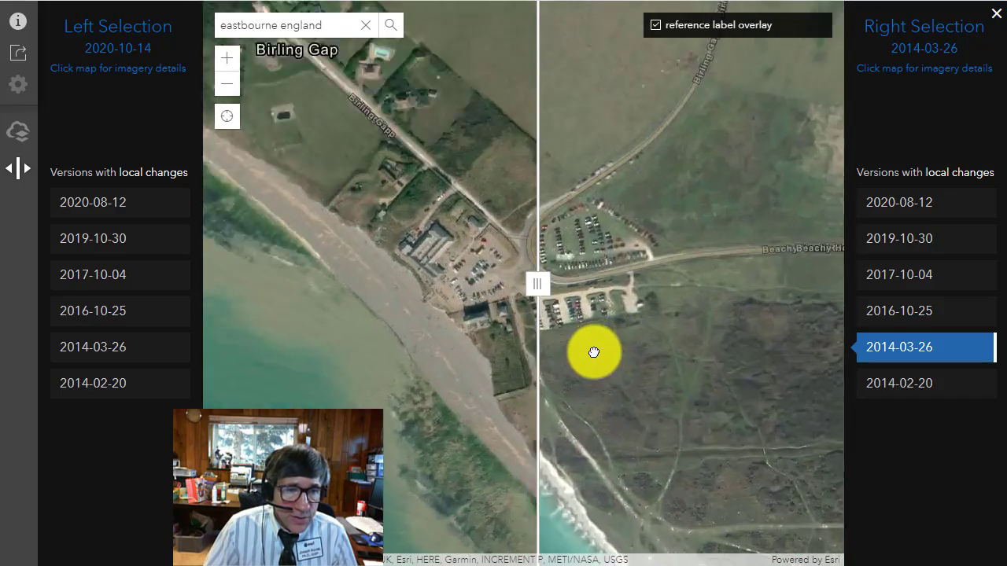
pyautogui.moveTo(540, 284); pyautogui.dragTo(352, 317)
# Compare the Birling Gap buildings, car park and cliff edge, then show the 2014-03-26 capture details.
pyautogui.moveTo(338, 317); pyautogui.dragTo(431, 344)
pyautogui.moveTo(424, 303); pyautogui.dragTo(434, 342)
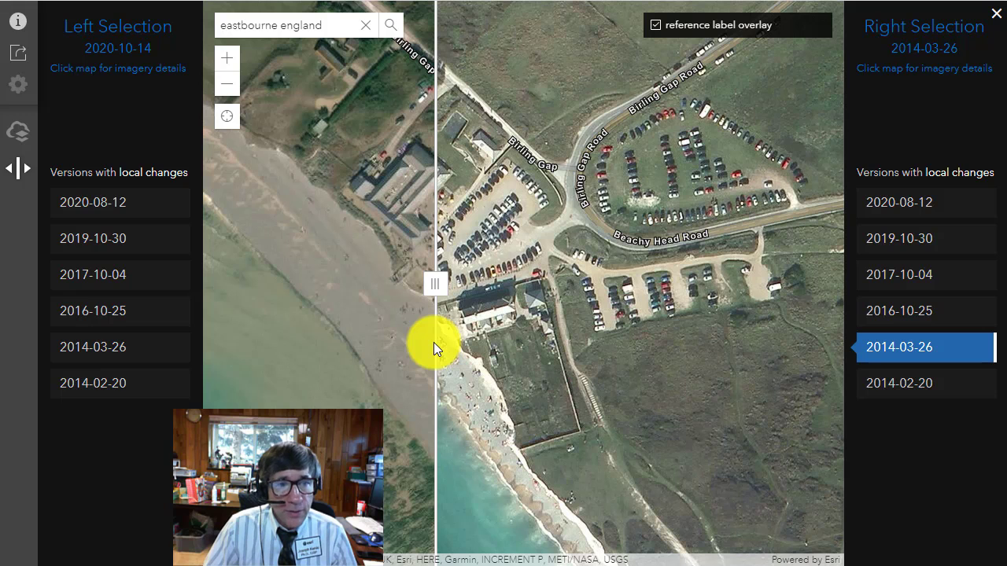
pyautogui.moveTo(431, 285); pyautogui.dragTo(509, 325)
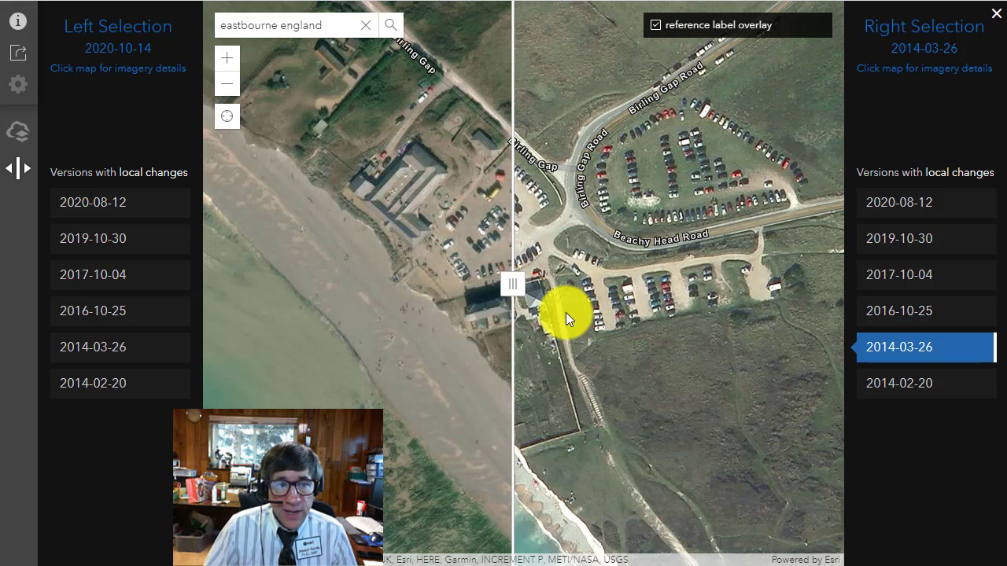
pyautogui.moveTo(513, 287); pyautogui.dragTo(438, 337)
pyautogui.moveTo(568, 341); pyautogui.dragTo(492, 340)
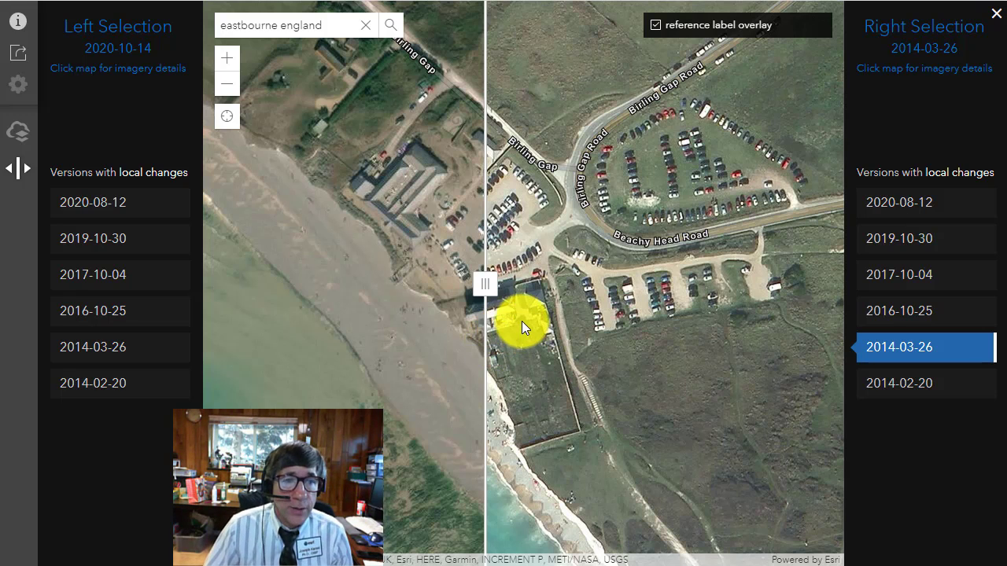
pyautogui.click(558, 303)
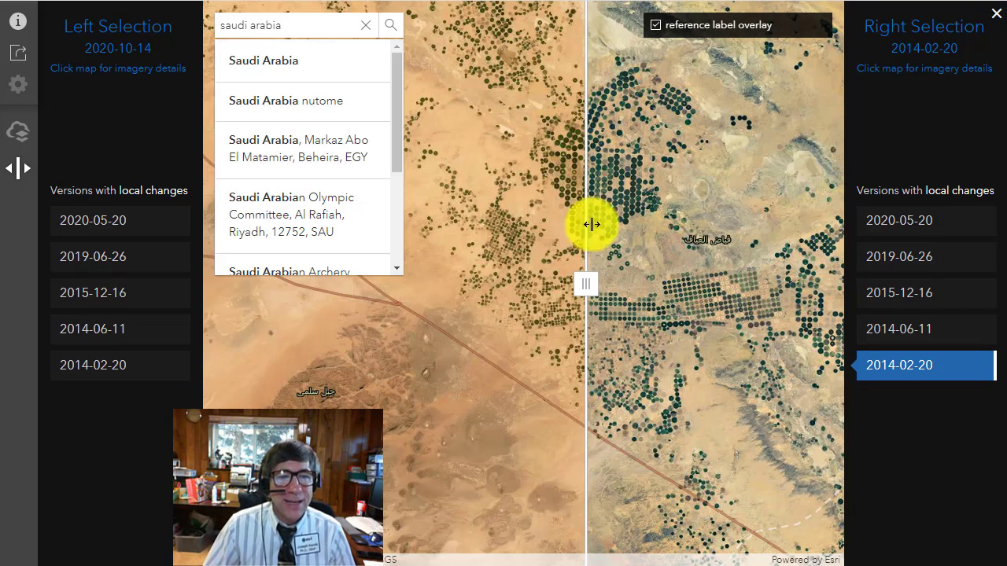
# Swipe across the Saudi irrigation circles, then clear the search and reveal the 2020 Three Gorges reservoir.
pyautogui.moveTo(582, 290); pyautogui.dragTo(587, 343)
pyautogui.scroll(3, 656, 293)
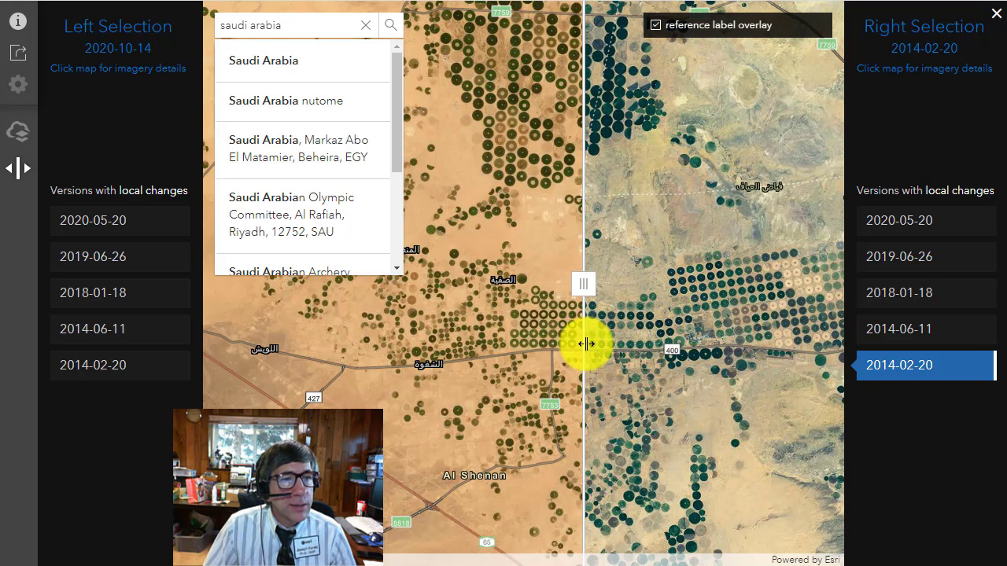
pyautogui.click(366, 24)
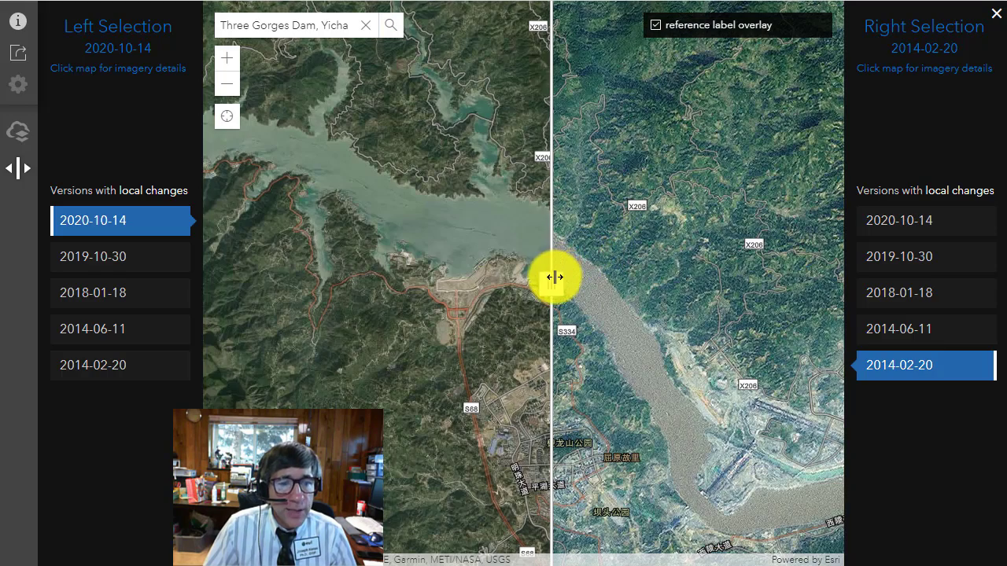
pyautogui.moveTo(553, 274); pyautogui.dragTo(725, 393)
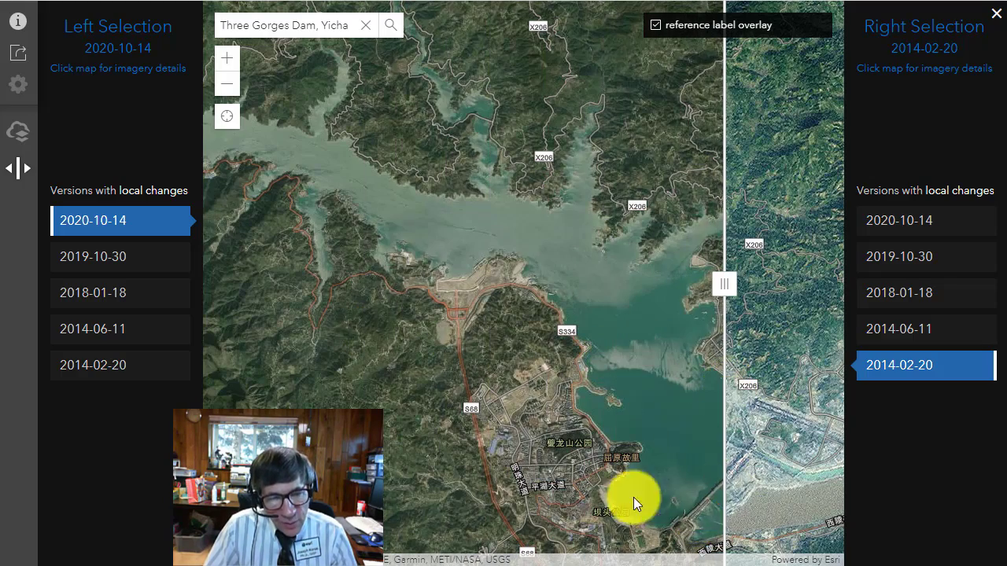
# Zoom in on the Three Gorges Dam and sweep the divider between 2020 reservoir and 2014 river.
pyautogui.scroll(1, 711, 508)
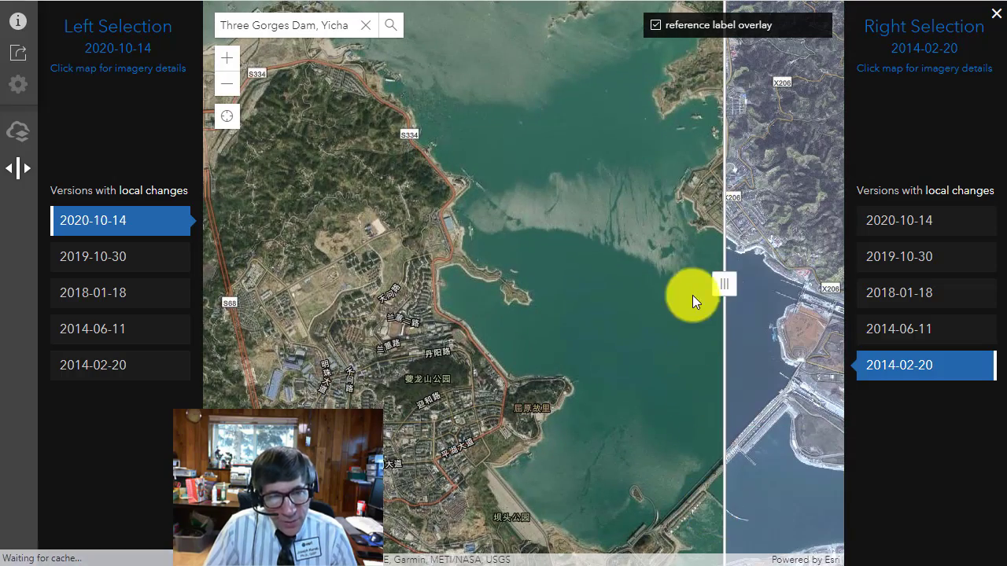
pyautogui.moveTo(723, 275); pyautogui.dragTo(665, 331)
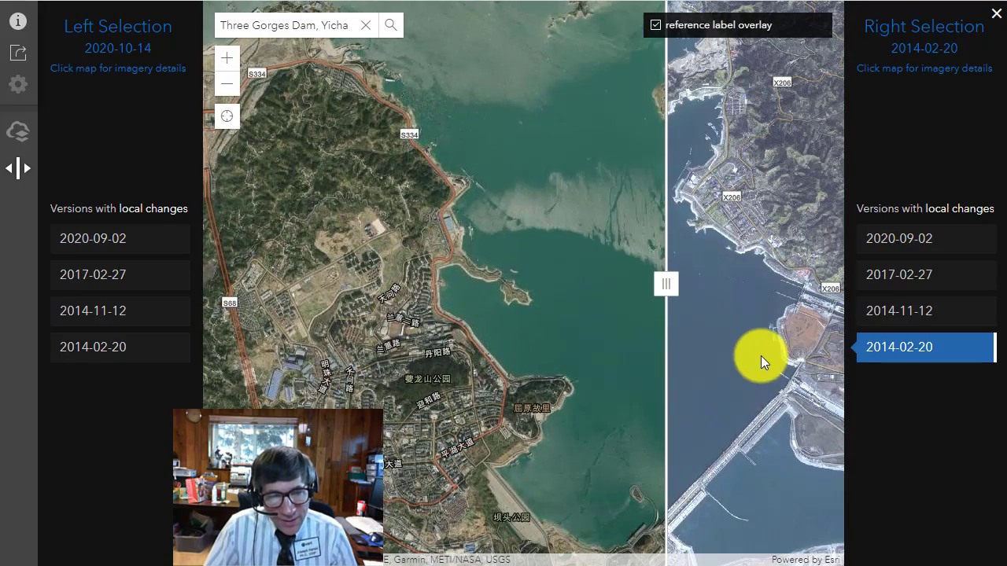
pyautogui.scroll(-1, 760, 355)
pyautogui.moveTo(655, 285); pyautogui.dragTo(731, 326)
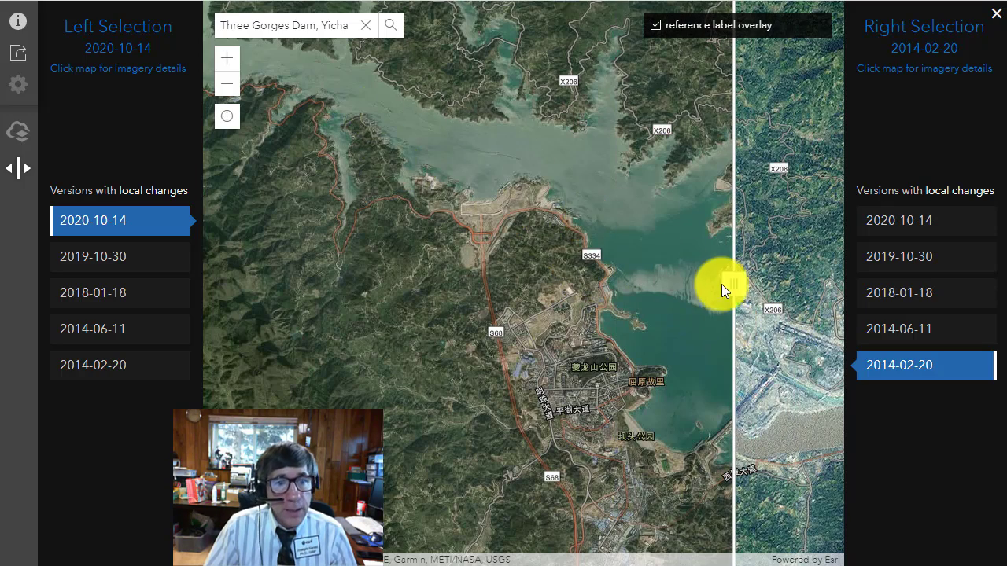
pyautogui.moveTo(730, 278); pyautogui.dragTo(634, 263)
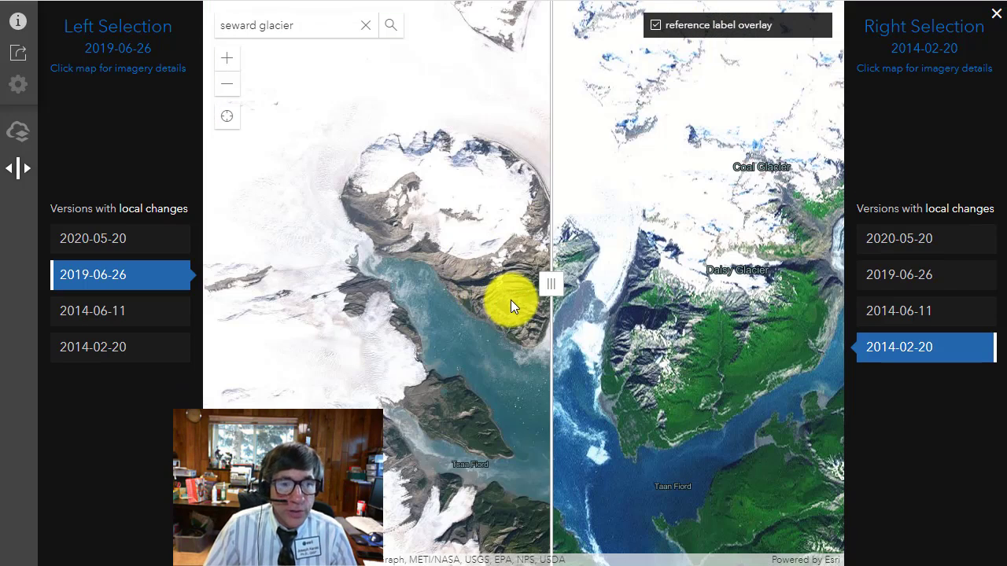
# Zoom in and sweep the divider across Seward Glacier's edge, contrasting 2019-06-26 with 2014-02-20.
pyautogui.moveTo(549, 282); pyautogui.dragTo(566, 398)
pyautogui.scroll(2, 601, 344)
pyautogui.moveTo(560, 276); pyautogui.dragTo(530, 375)
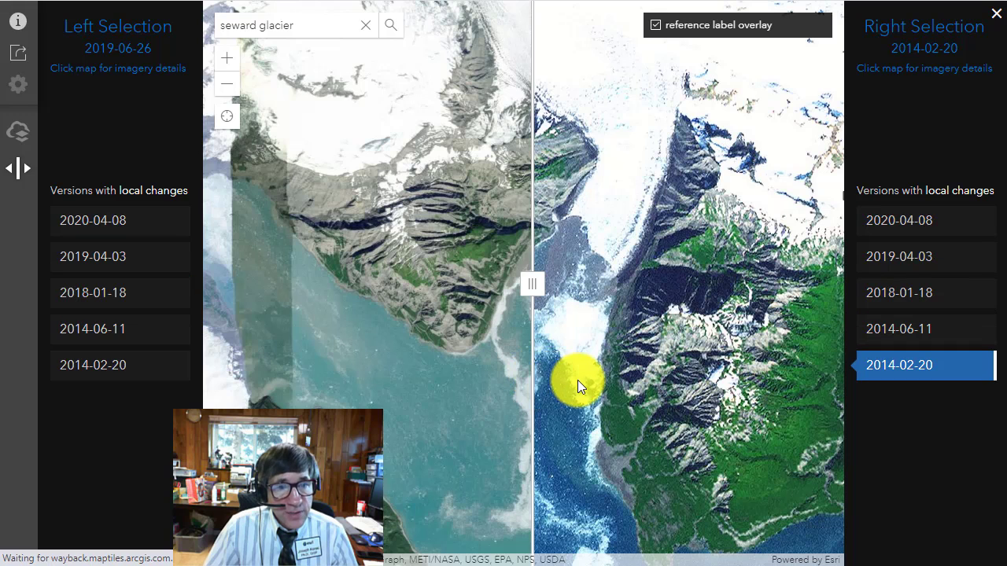
pyautogui.moveTo(526, 284); pyautogui.dragTo(479, 317)
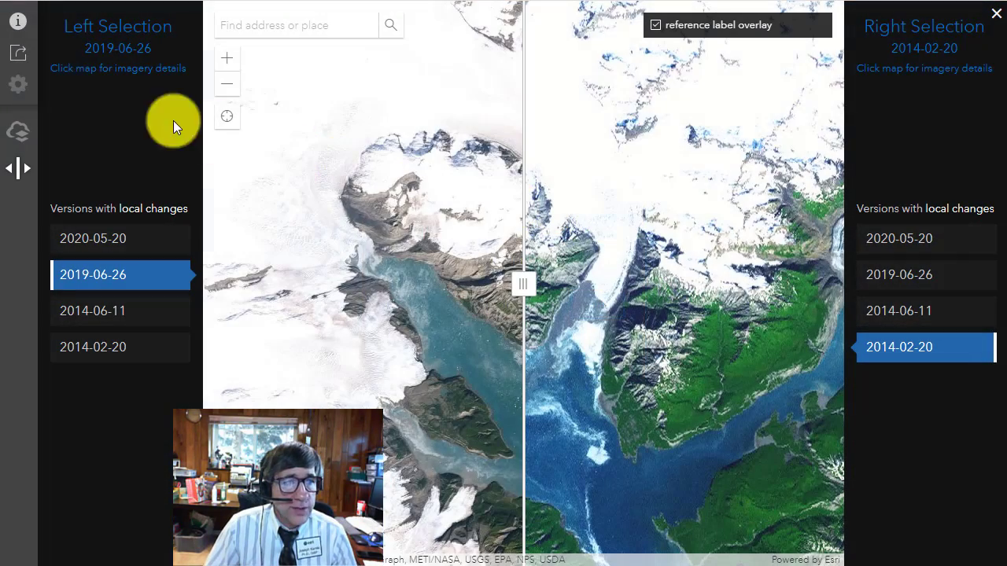
# Copy the comparison's share link and load it in a new browser tab.
pyautogui.click(18, 59)
pyautogui.click(608, 299)
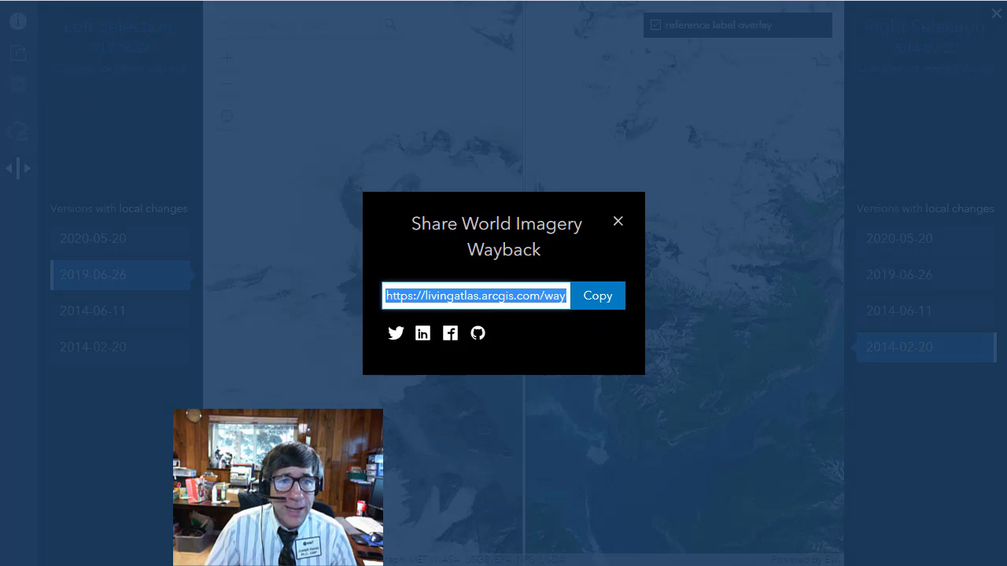
pyautogui.hotkey('ctrl', 't')
pyautogui.rightClick(615, 5)
pyautogui.click(675, 73)
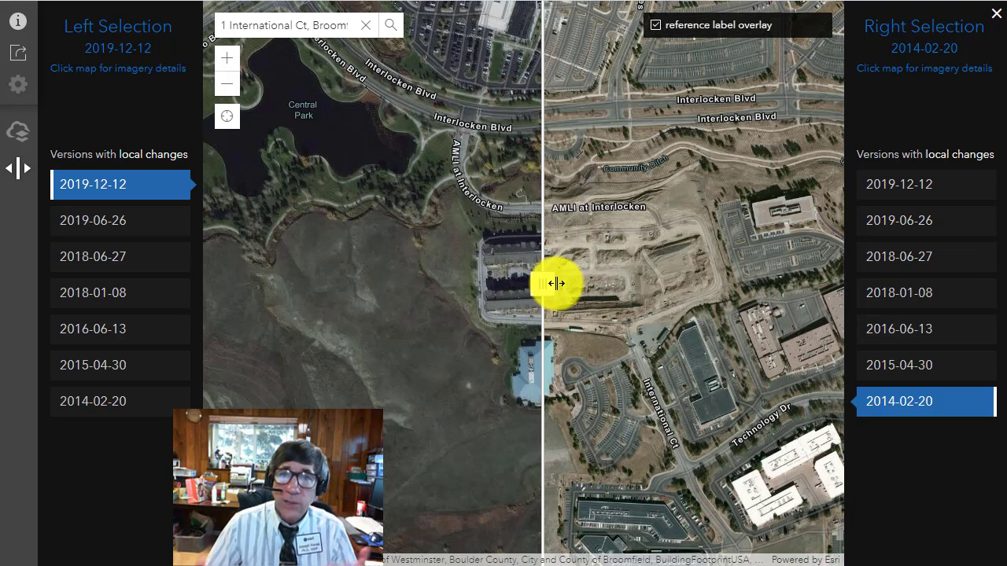
# Set the Broomfield swipe to 2014-02-20 on the left and 2019-12-12 on the right, then share it.
pyautogui.moveTo(562, 285); pyautogui.dragTo(587, 385)
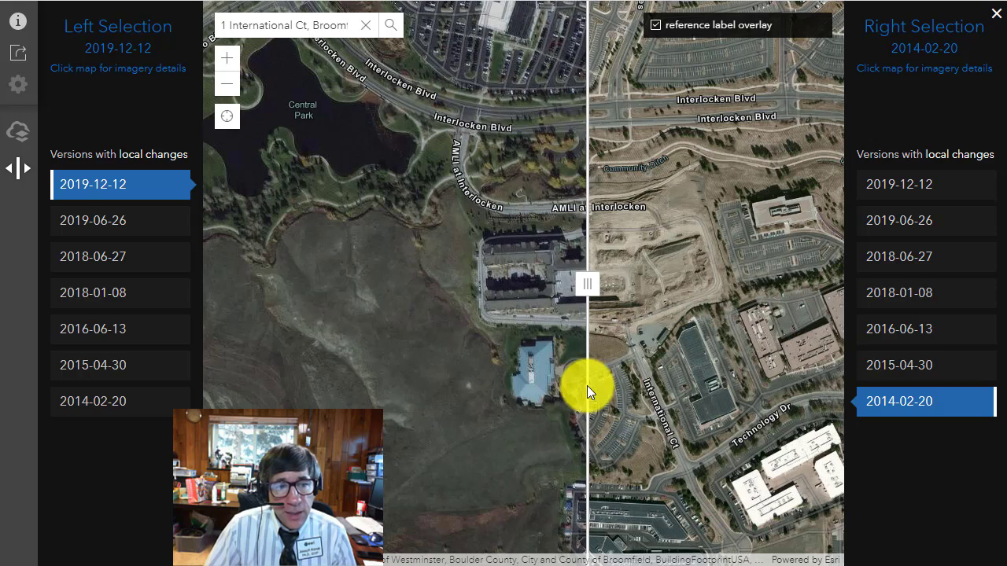
pyautogui.click(905, 184)
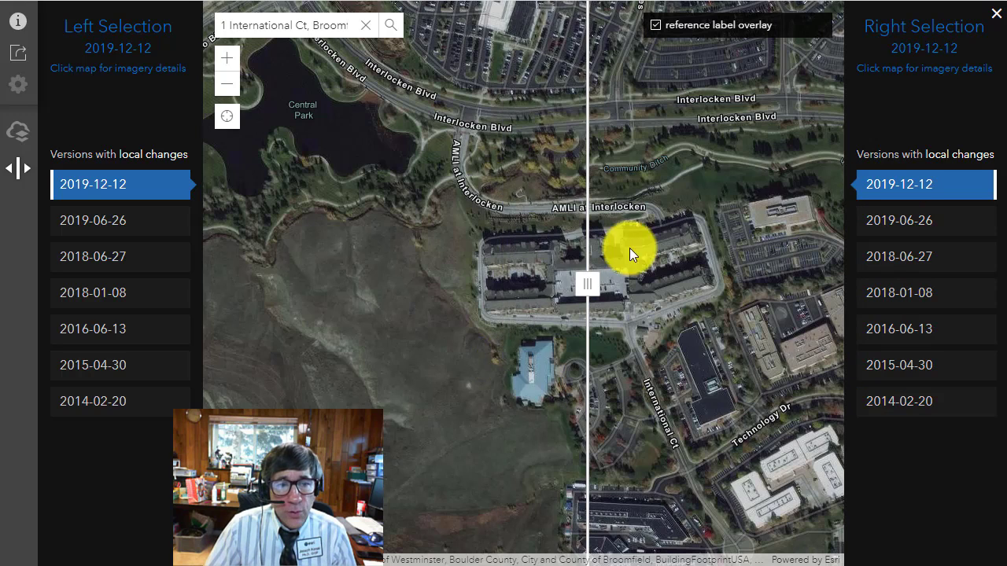
pyautogui.click(118, 401)
pyautogui.moveTo(589, 281); pyautogui.dragTo(522, 332)
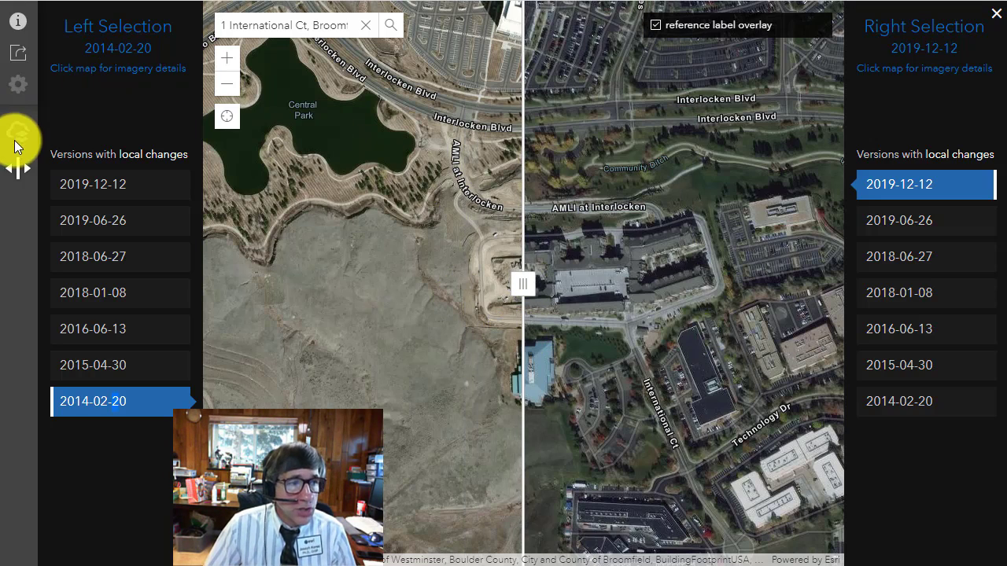
pyautogui.click(20, 66)
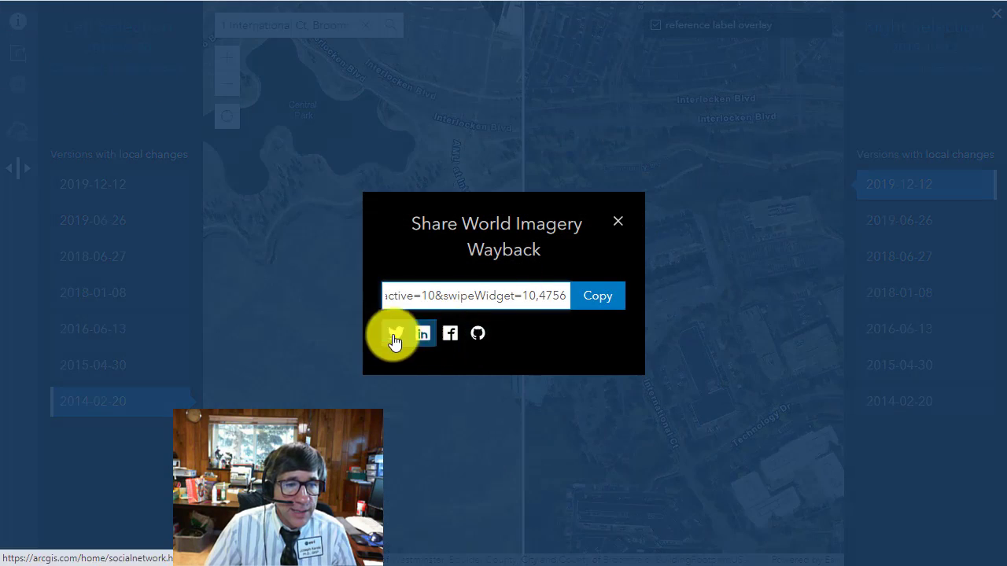
# Close the Share dialog to return to the 2014 versus 2019 Broomfield swipe.
pyautogui.click(618, 225)
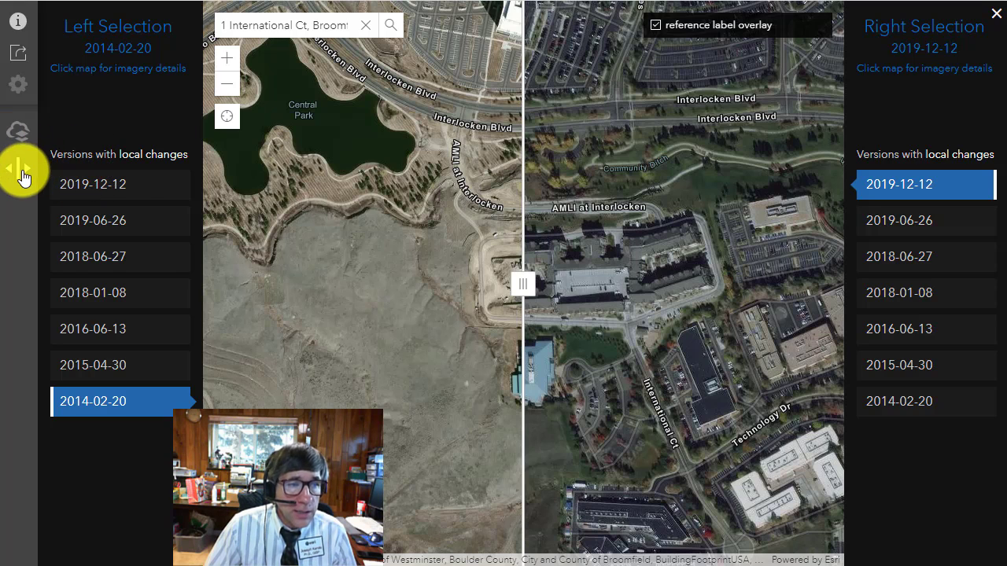
pyautogui.click(18, 168)
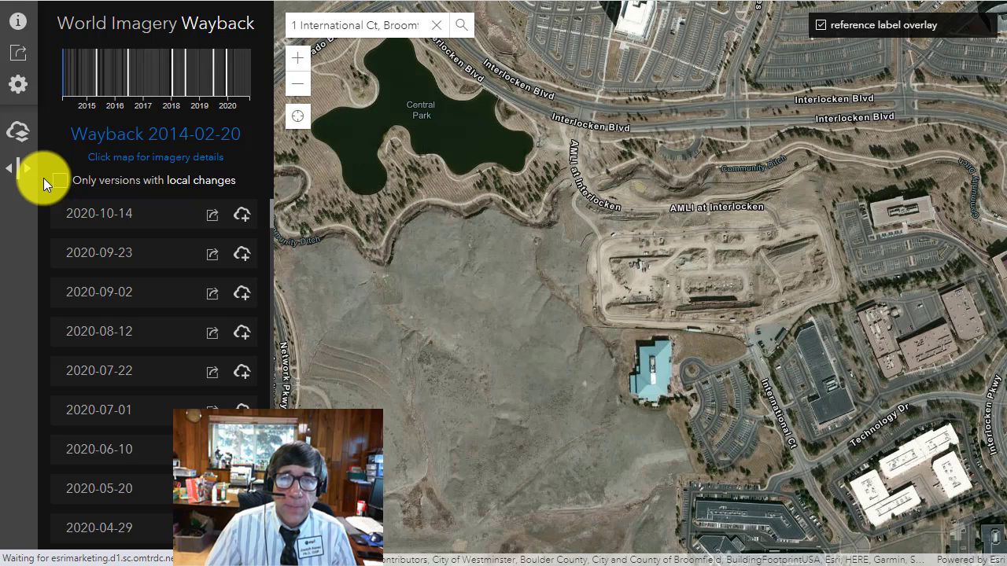
# Add the 2020-10-14 release, show only versions with local changes, and open them in a web map.
pyautogui.click(17, 135)
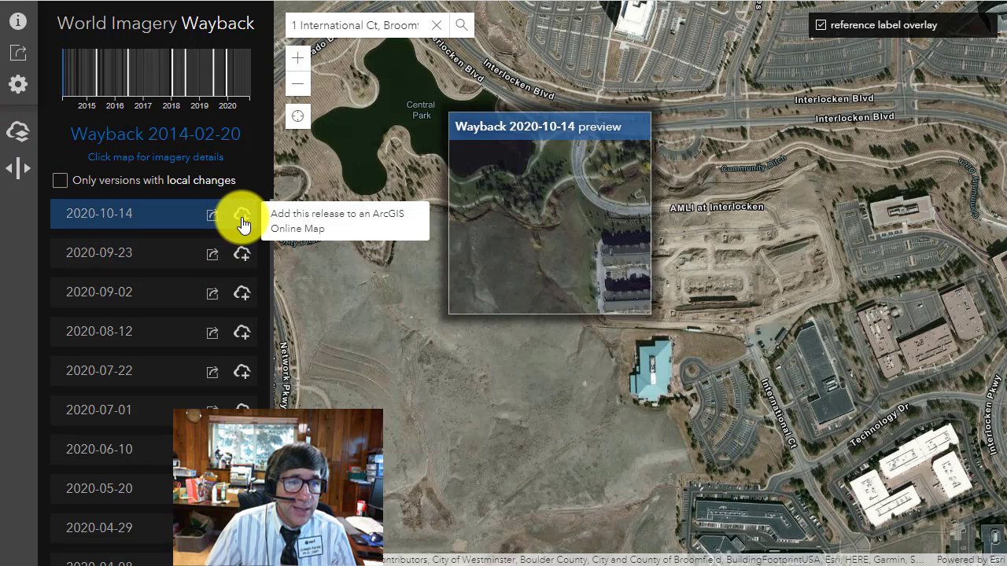
pyautogui.click(242, 224)
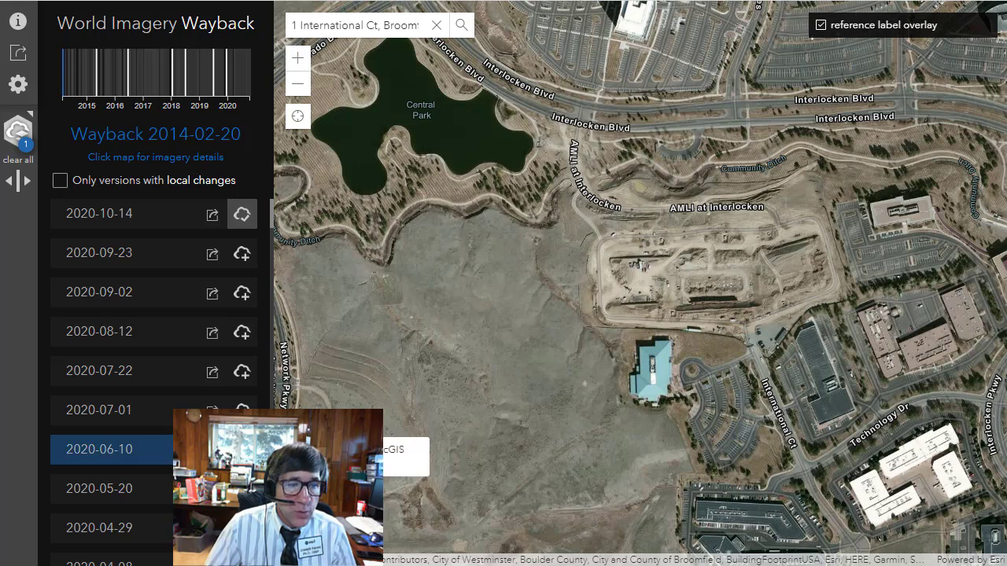
pyautogui.scroll(-14, 153, 375)
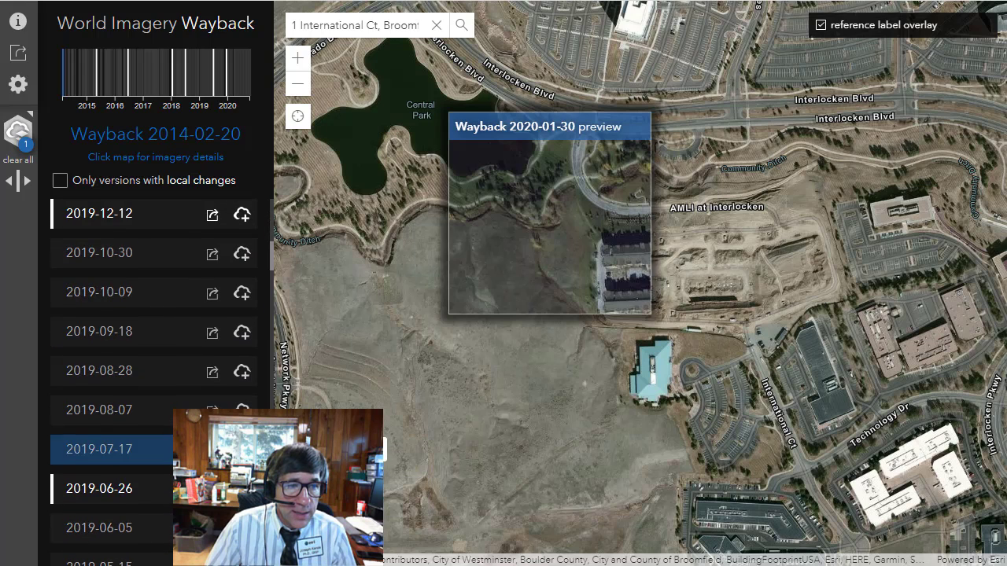
pyautogui.click(62, 181)
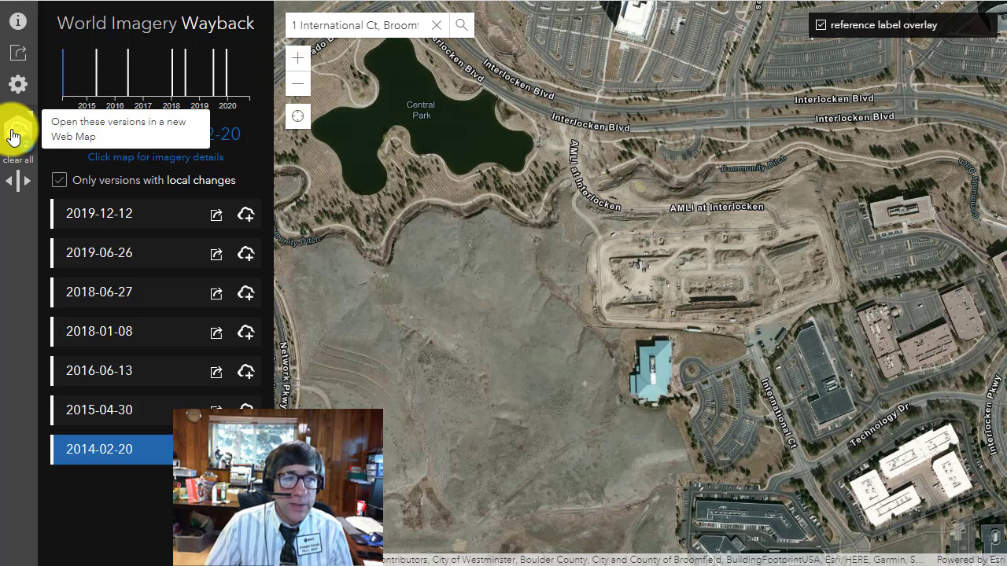
pyautogui.click(15, 136)
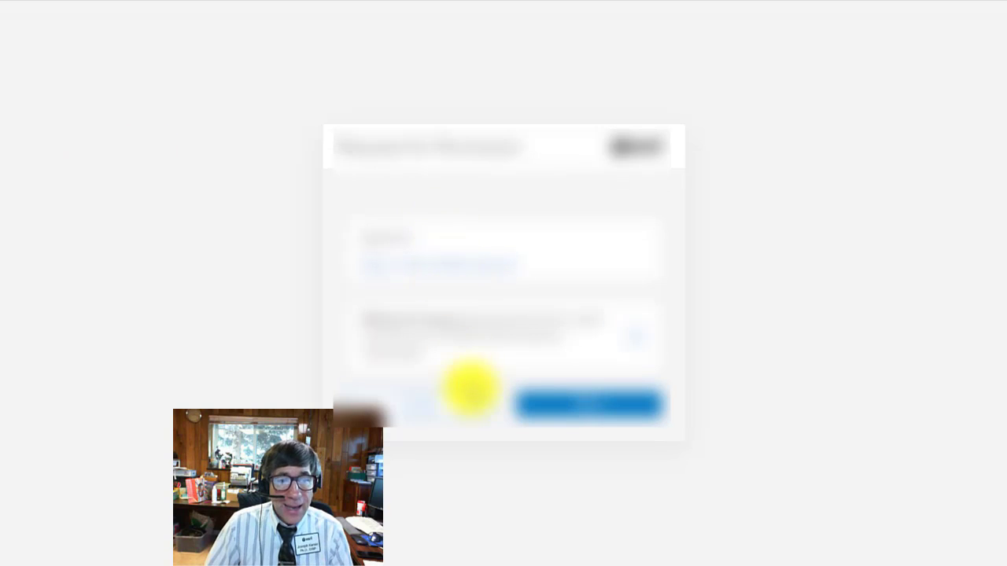
# Sign in to ArcGIS Online, create the Wayback map tagged 'wayback', and open it.
pyautogui.click(569, 407)
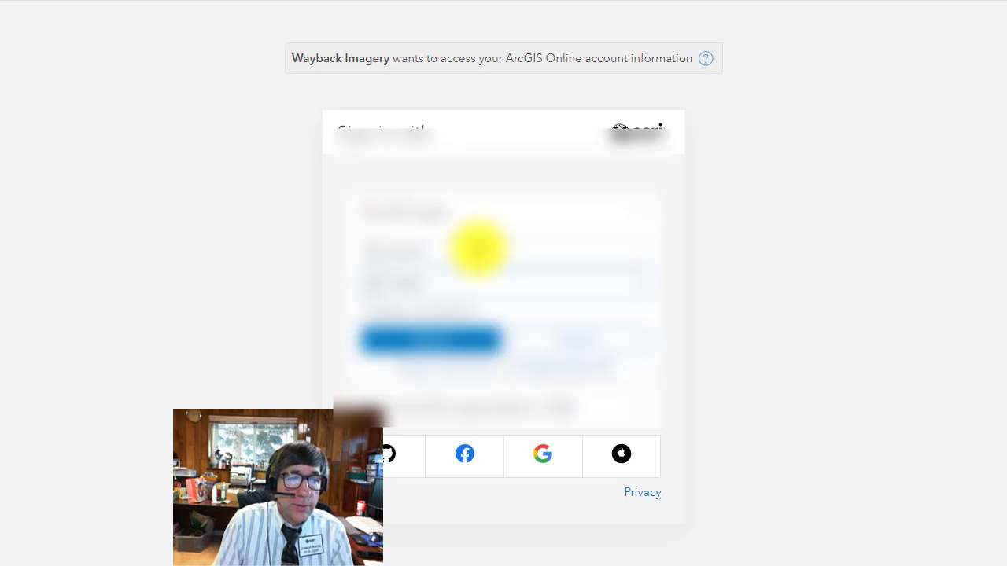
pyautogui.press('Return')
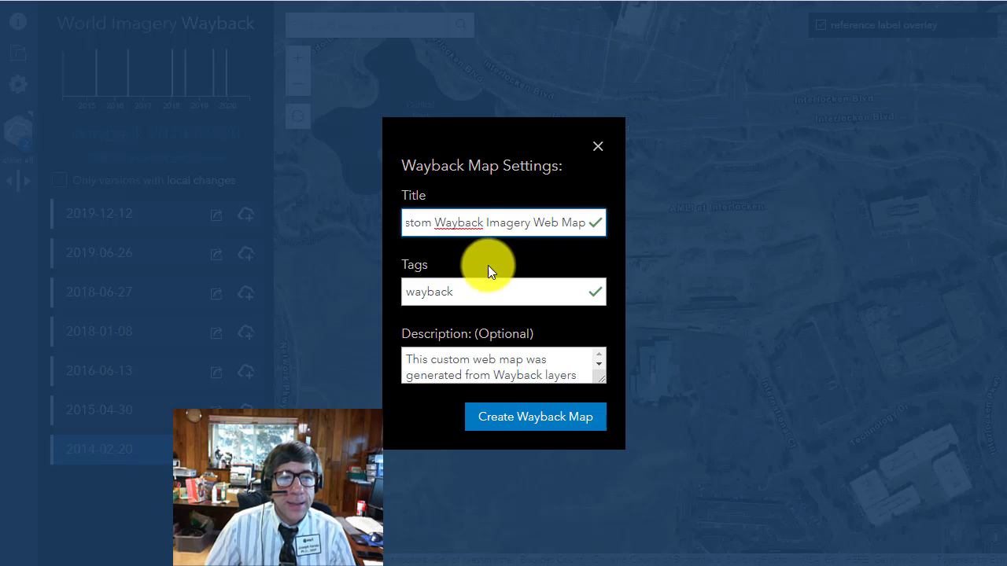
pyautogui.click(529, 425)
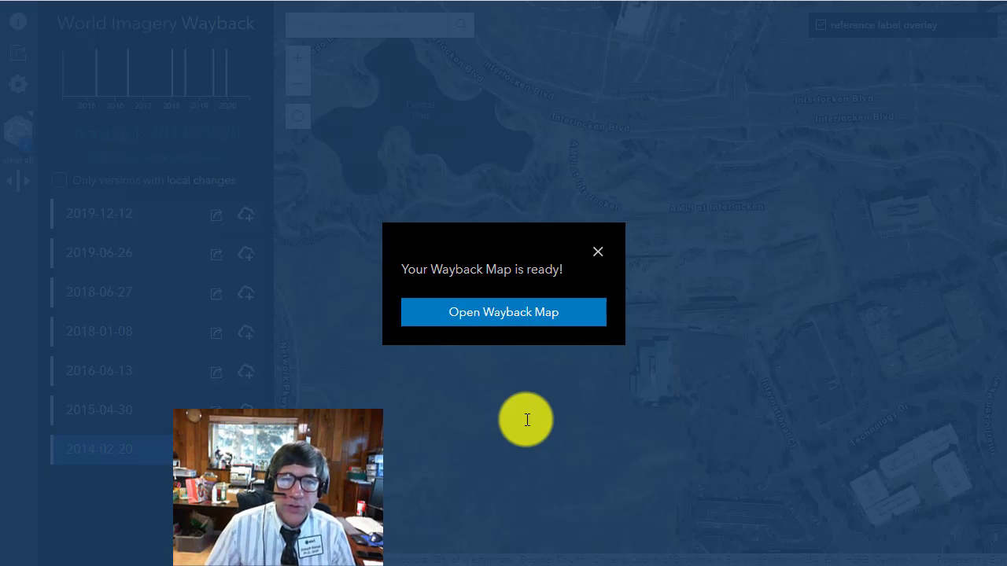
pyautogui.click(529, 324)
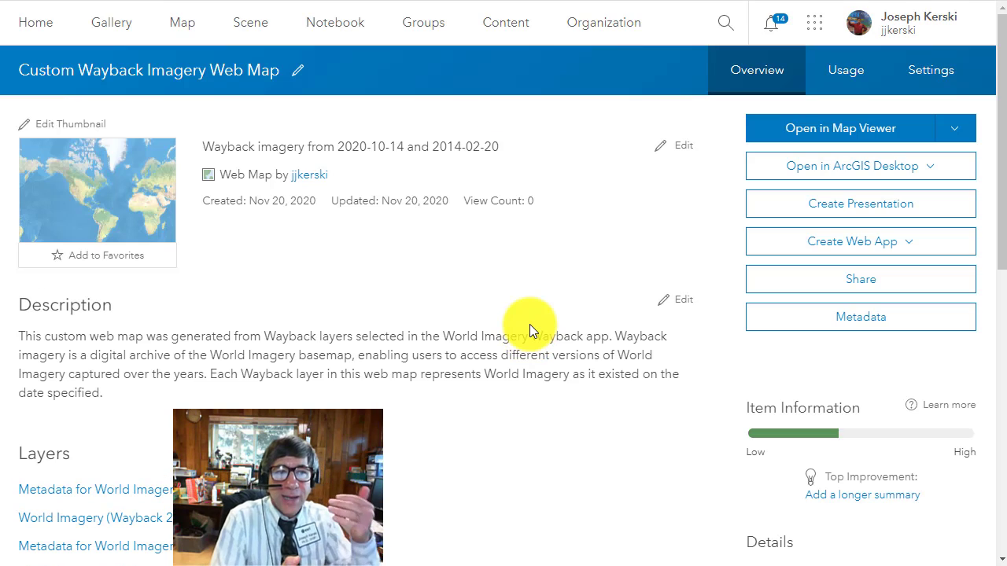
# Open the Custom Wayback Imagery Web Map item in Map Viewer.
pyautogui.click(868, 134)
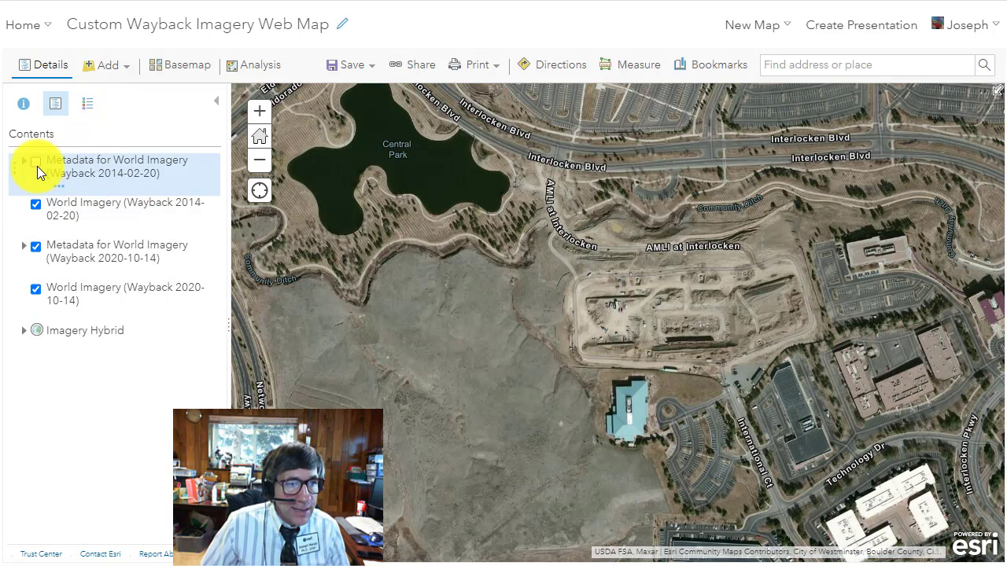
# Hide the 2020-10-14 metadata layer and flicker the 2014 imagery, leaving the 2014-02-20 layer visible.
pyautogui.click(36, 246)
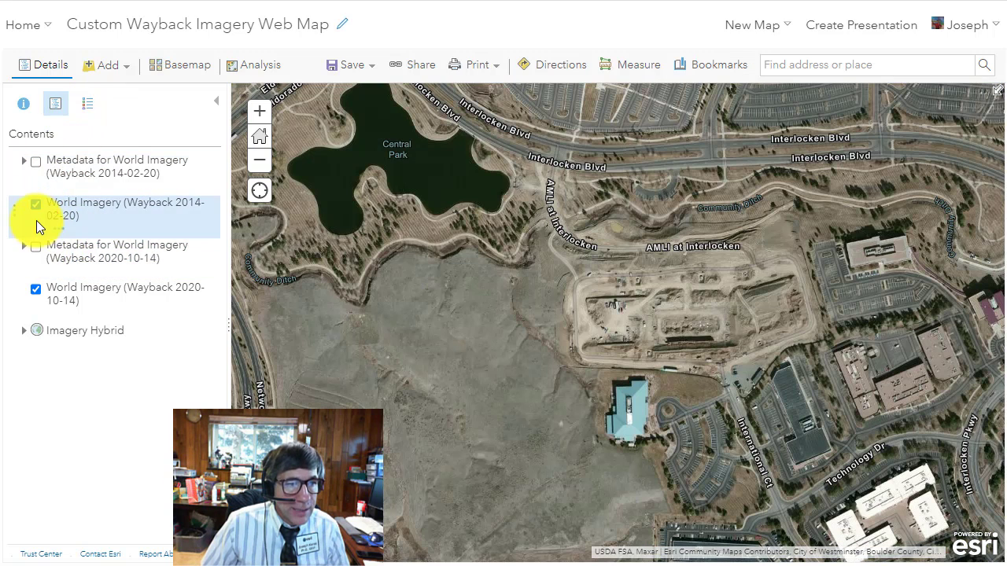
pyautogui.click(35, 205)
pyautogui.click(35, 205)
pyautogui.click(36, 204)
pyautogui.click(35, 204)
pyautogui.click(36, 204)
pyautogui.click(35, 206)
pyautogui.click(35, 206)
pyautogui.click(35, 206)
pyautogui.click(35, 207)
pyautogui.click(36, 206)
pyautogui.click(114, 69)
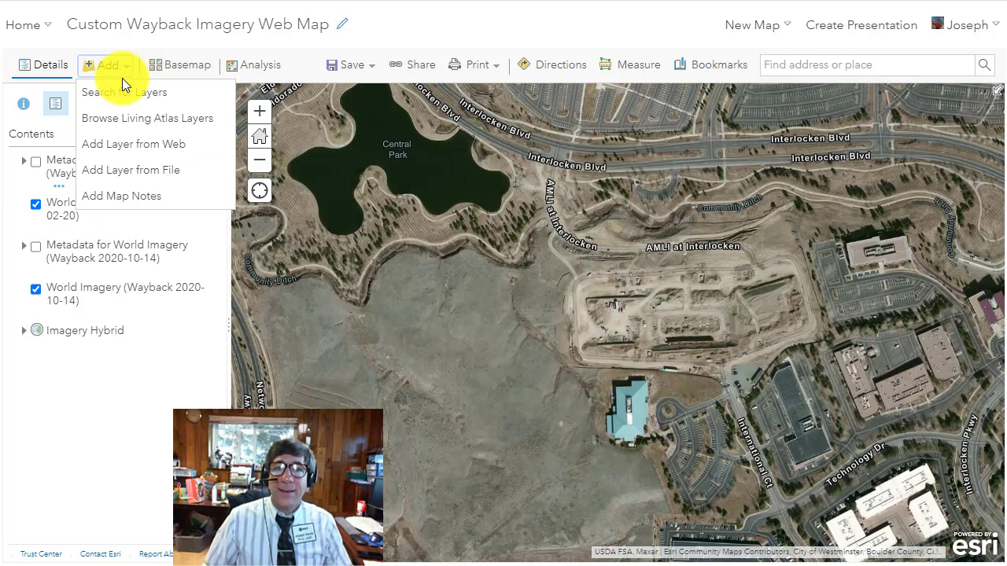